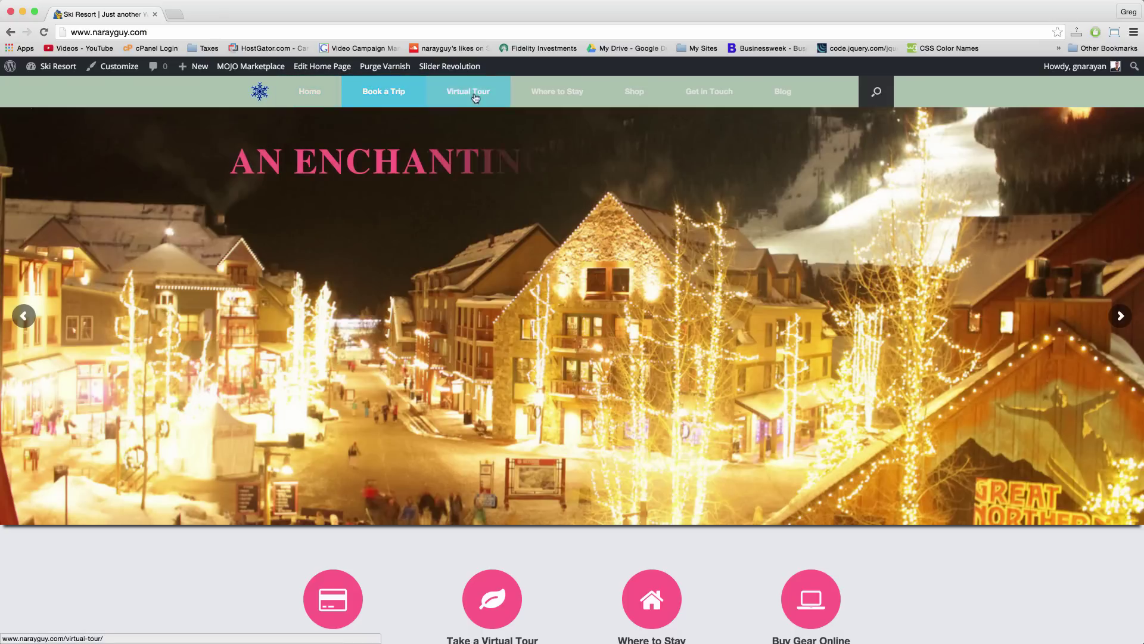
Step: Go to the live site's Blog page to find the Attend Our Summit Conference 2016 post
mouse_move(648, 97)
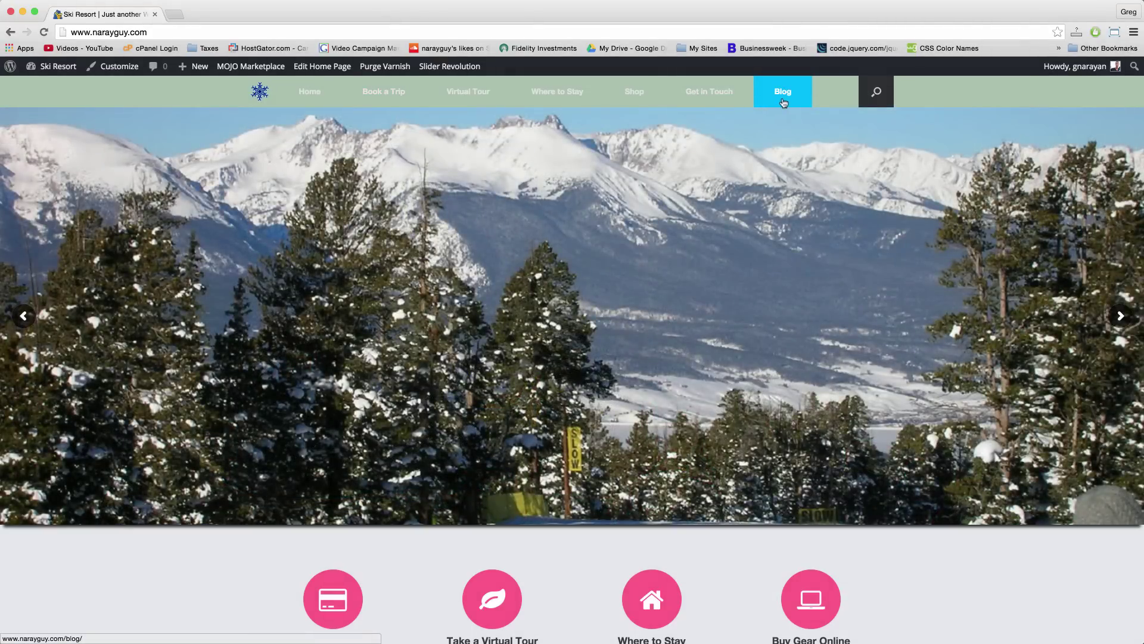
click(783, 101)
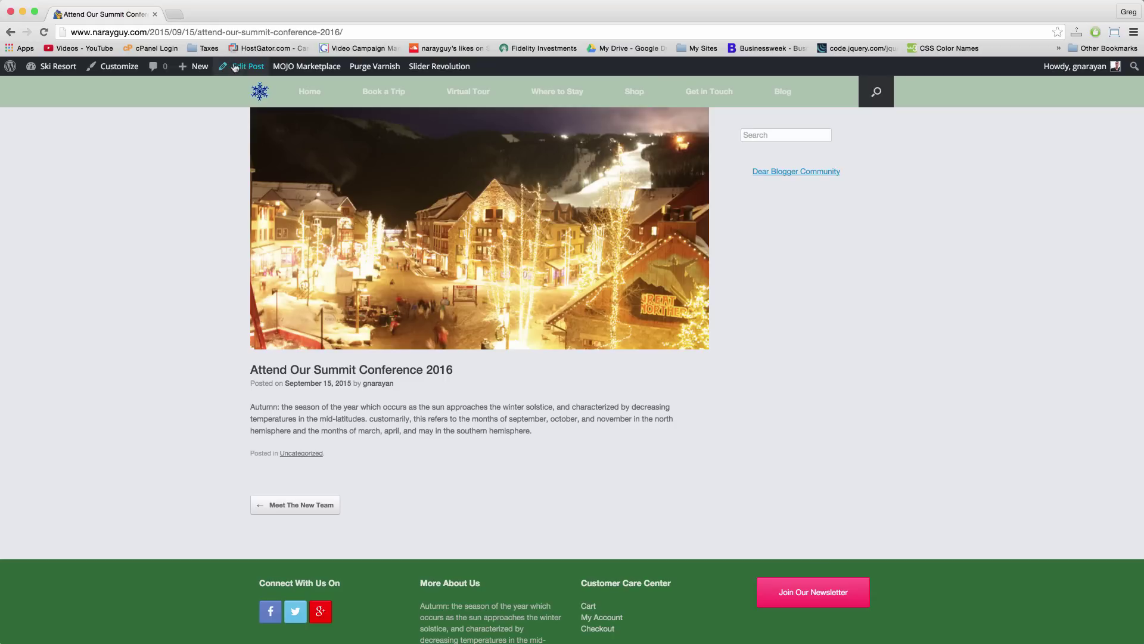
Step: Untick Uncategorized, create and tick 'events' and 'updates' categories for the conference post, and update it
click(246, 67)
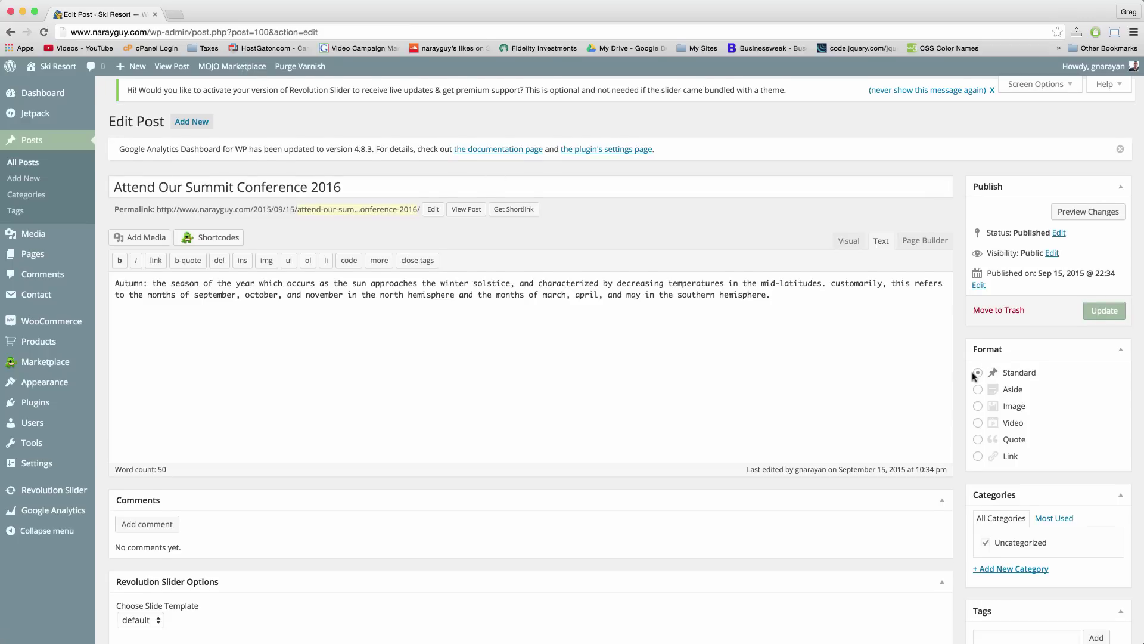
scroll(973, 375, down, 5)
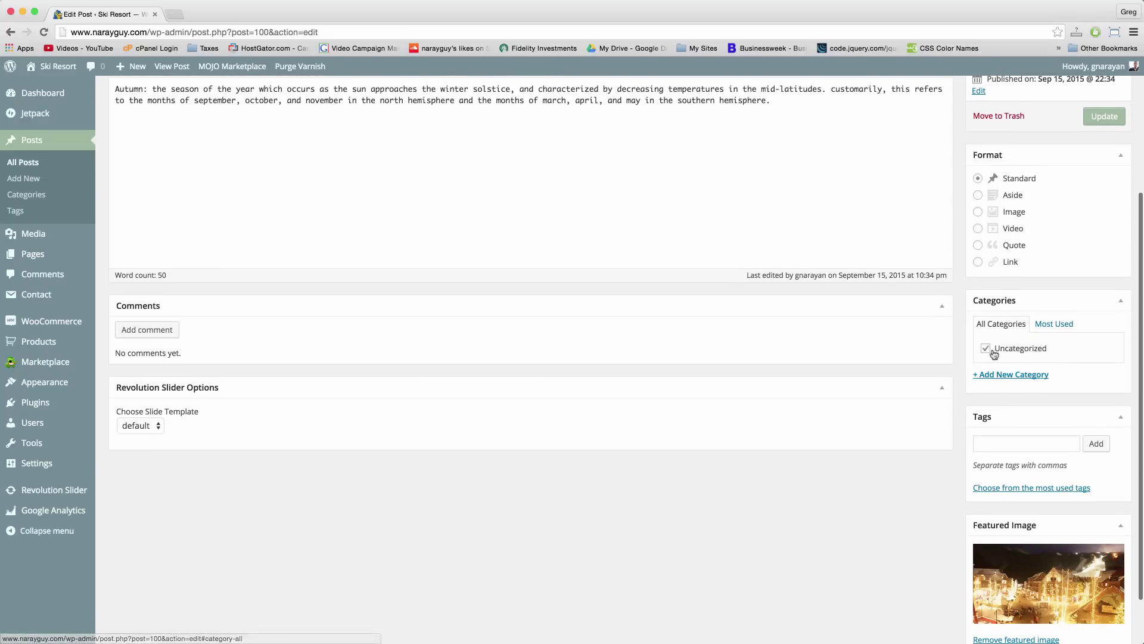
click(986, 350)
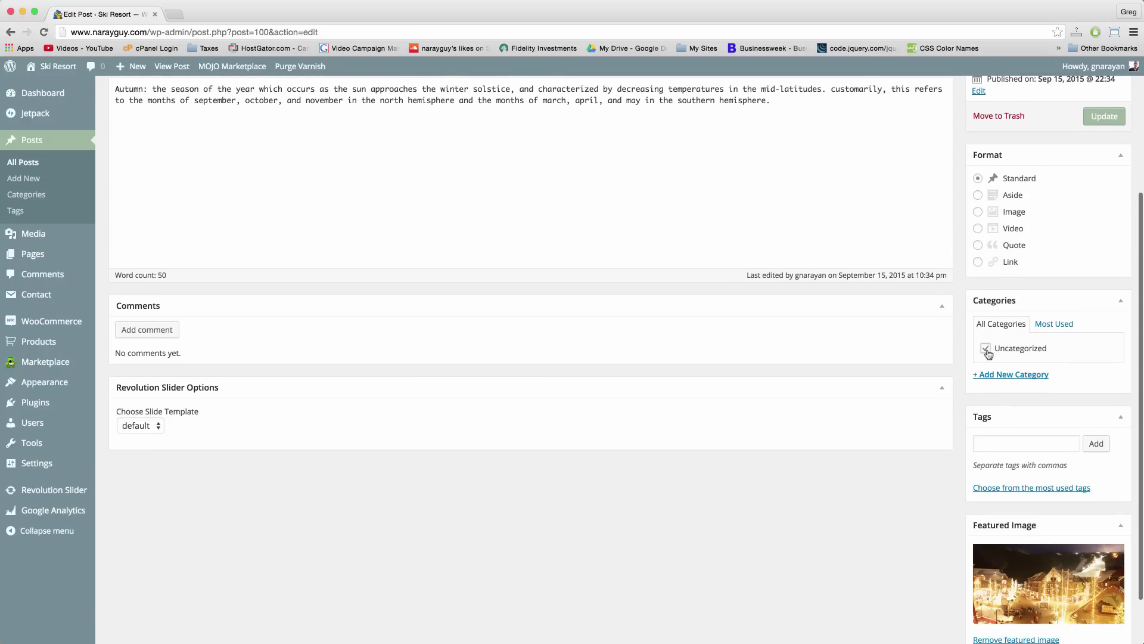
click(1015, 375)
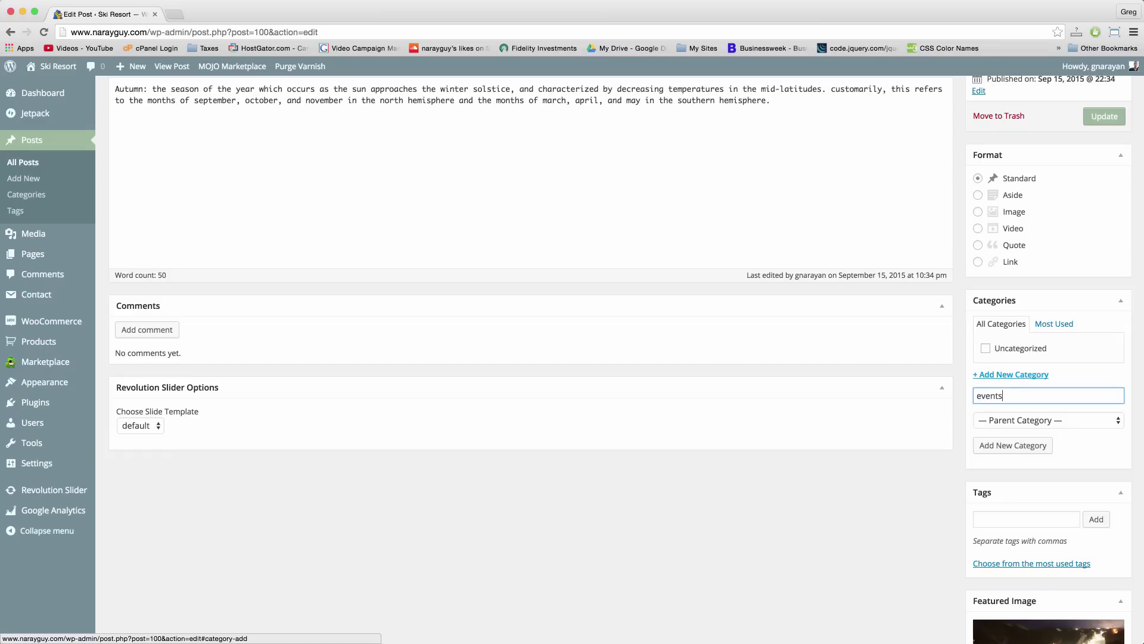
text(events)
click(1015, 445)
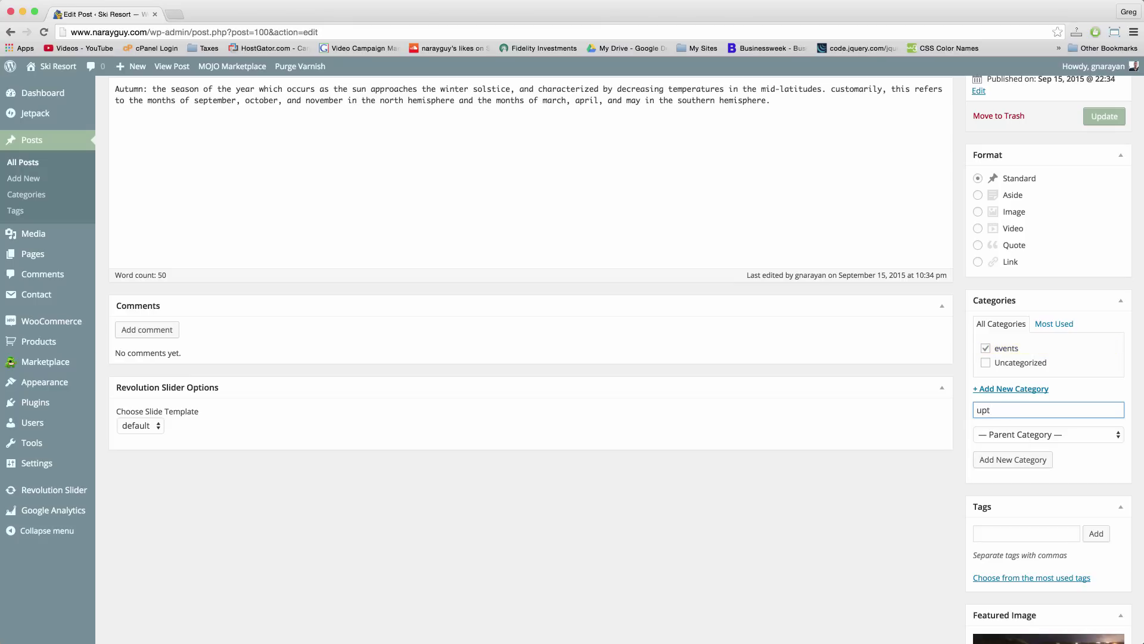
click(1021, 459)
click(1094, 114)
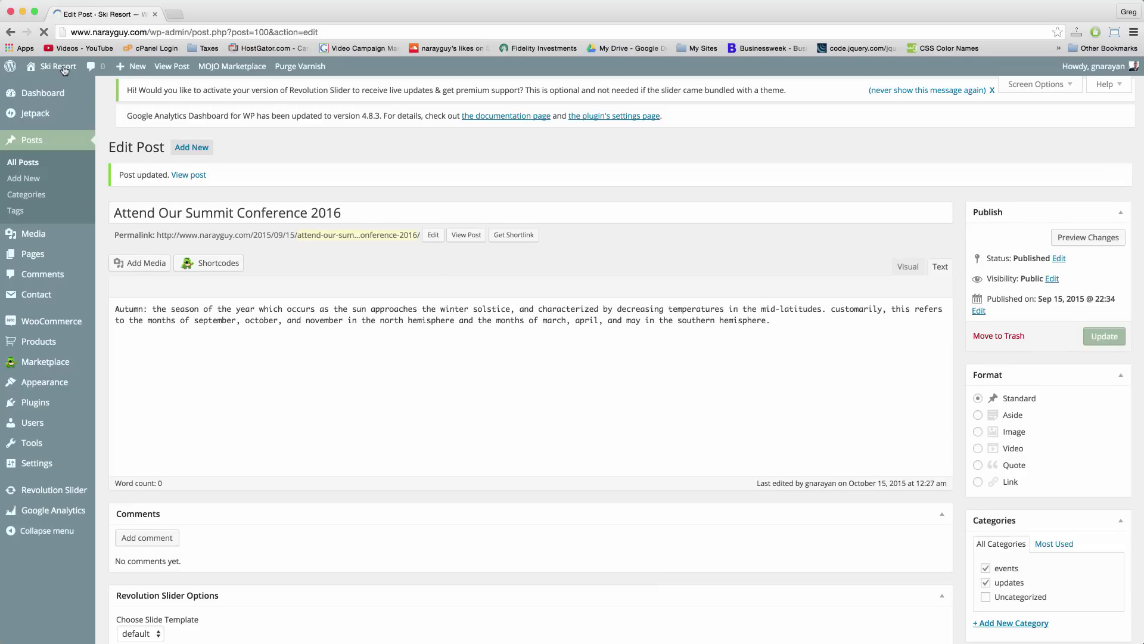
Step: Open the conference post on the live site and inspect its events category archive address
mouse_move(49, 70)
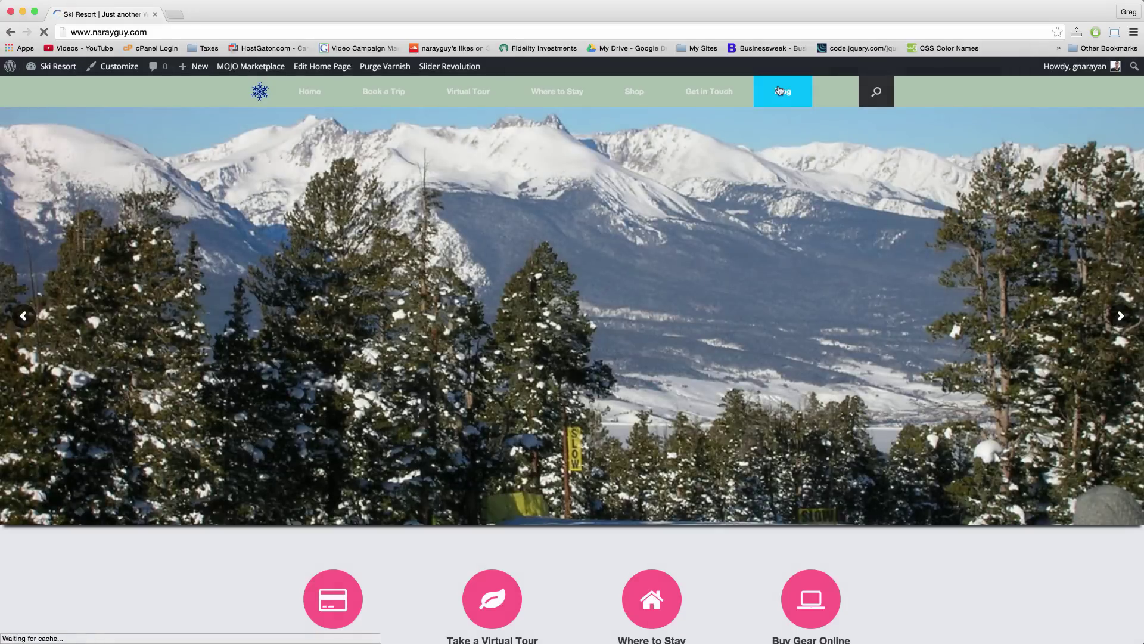
click(779, 91)
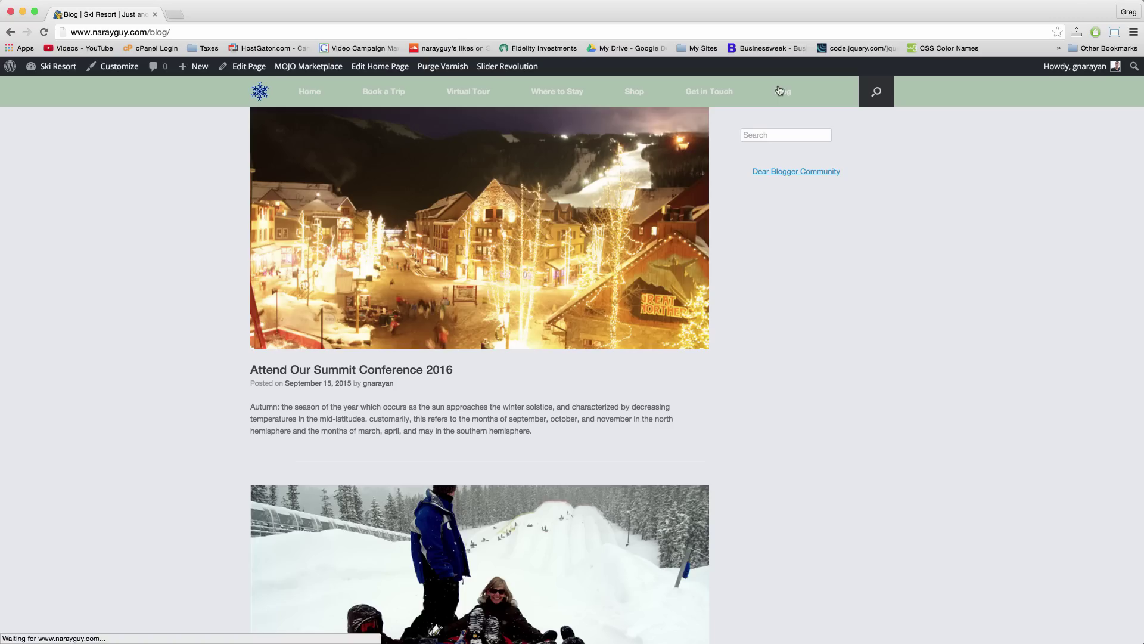
click(325, 371)
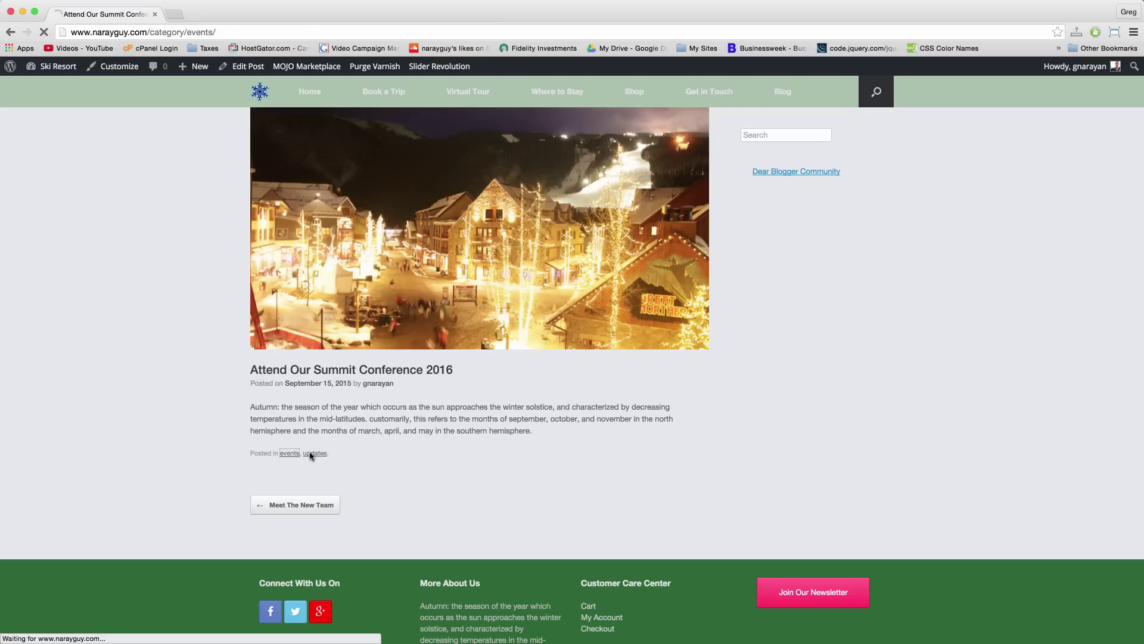
click(101, 35)
click(139, 31)
double_click(167, 32)
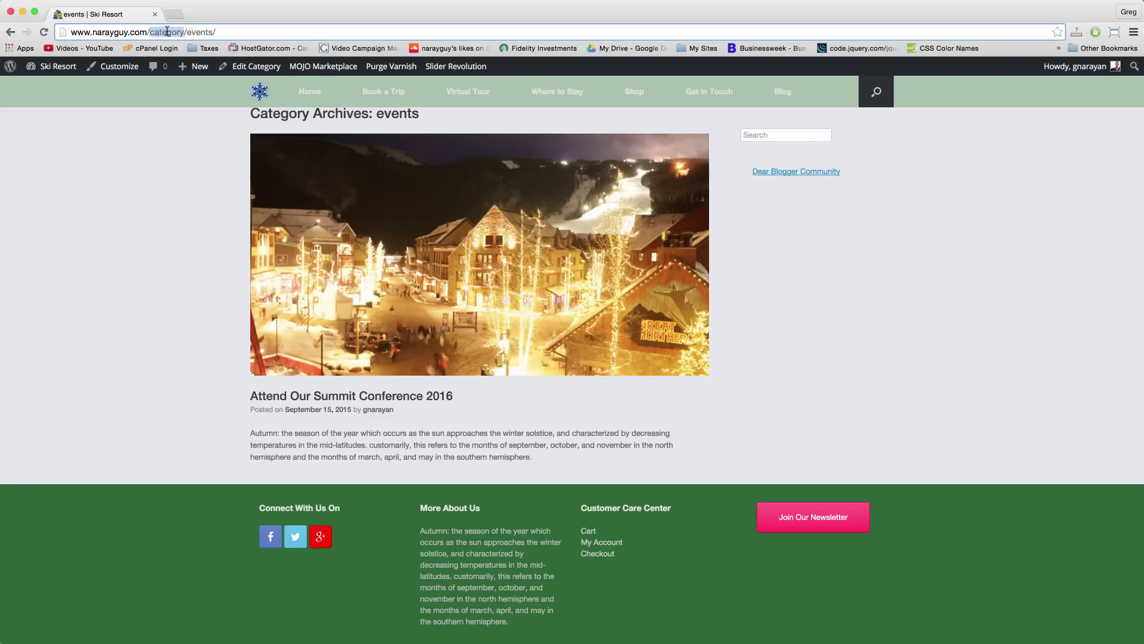
double_click(194, 32)
click(194, 226)
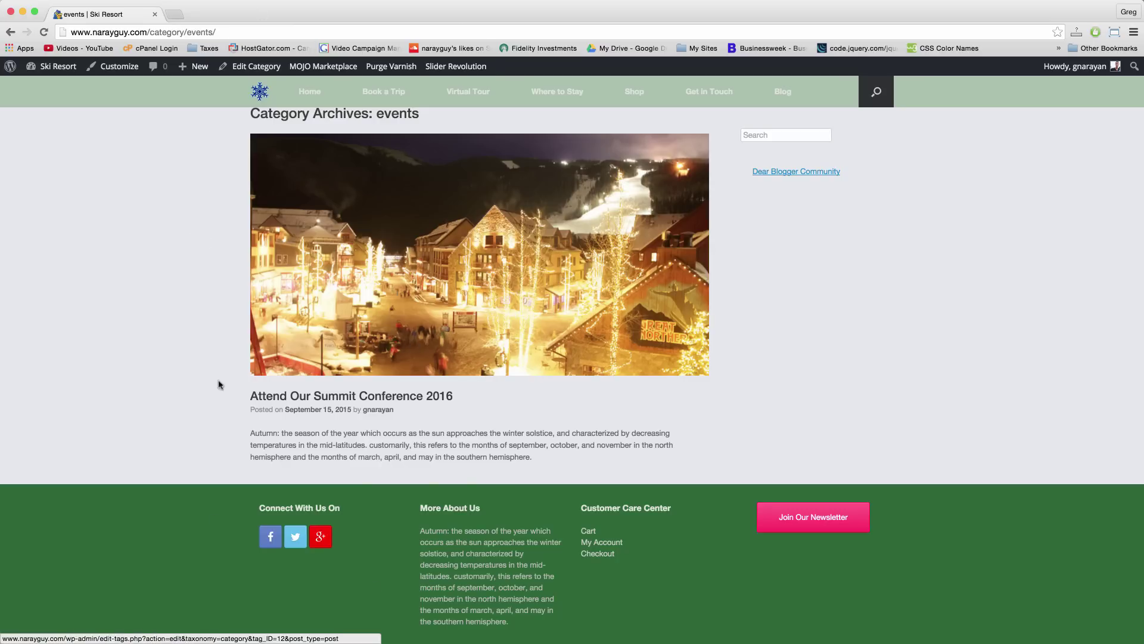
Step: Back on the post, view its updates category archive, then return to the Blog post list
click(9, 32)
click(143, 33)
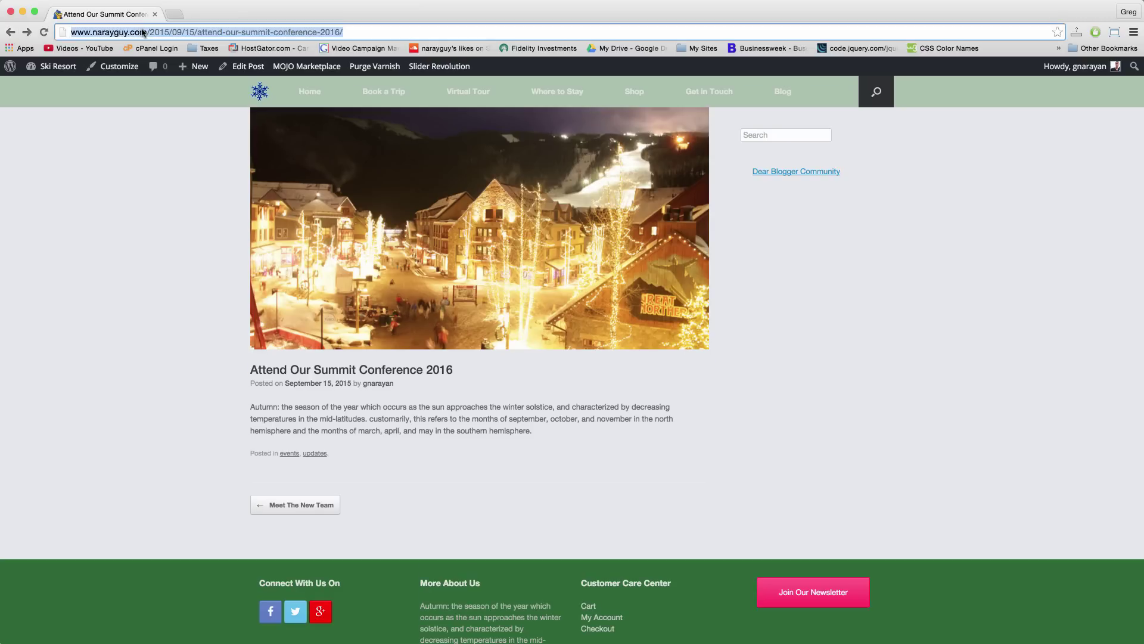
click(314, 453)
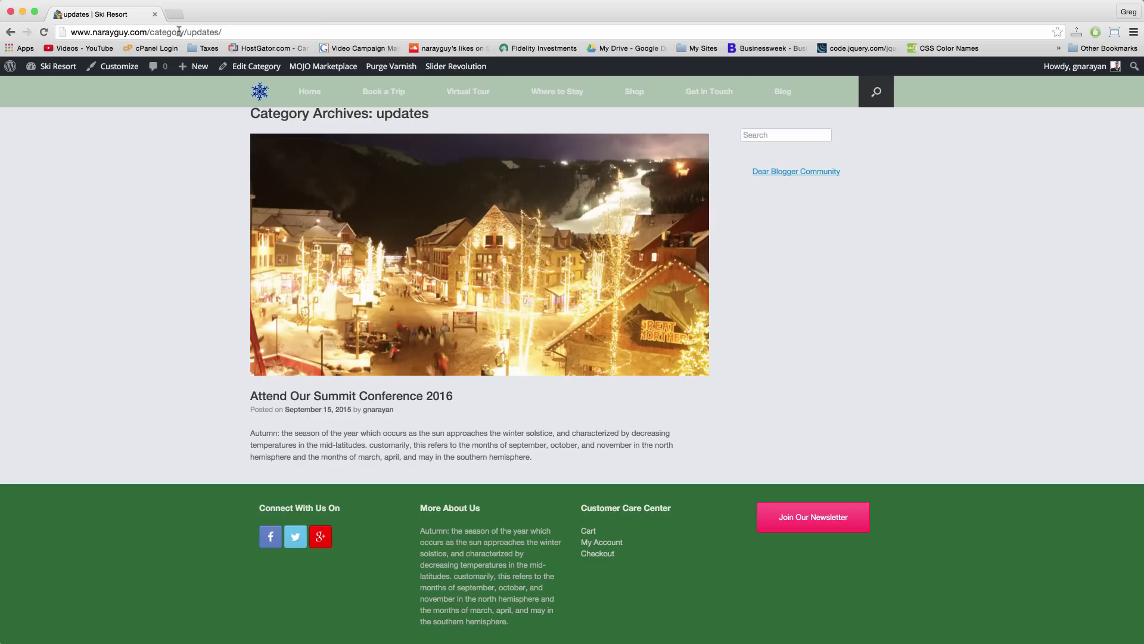
click(179, 33)
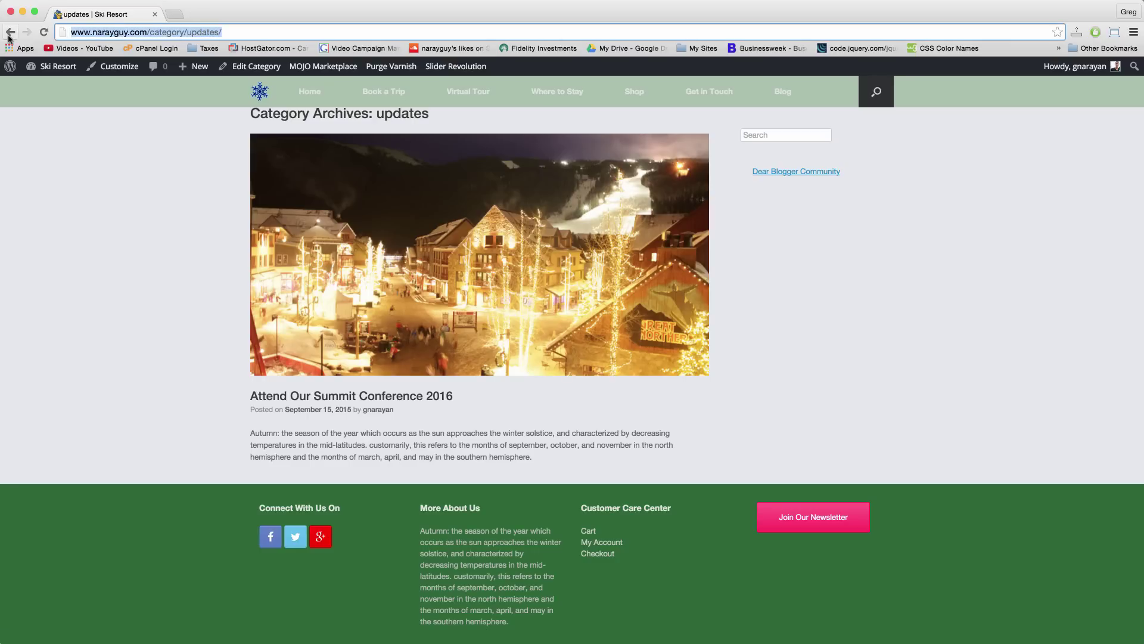
click(783, 92)
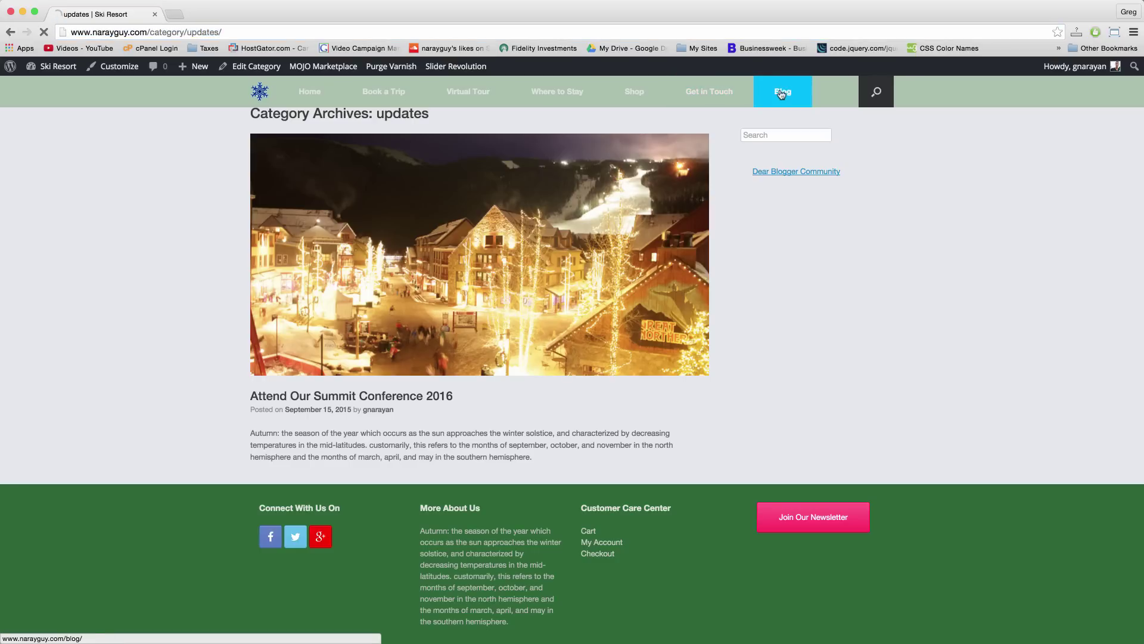
scroll(532, 316, down, 7)
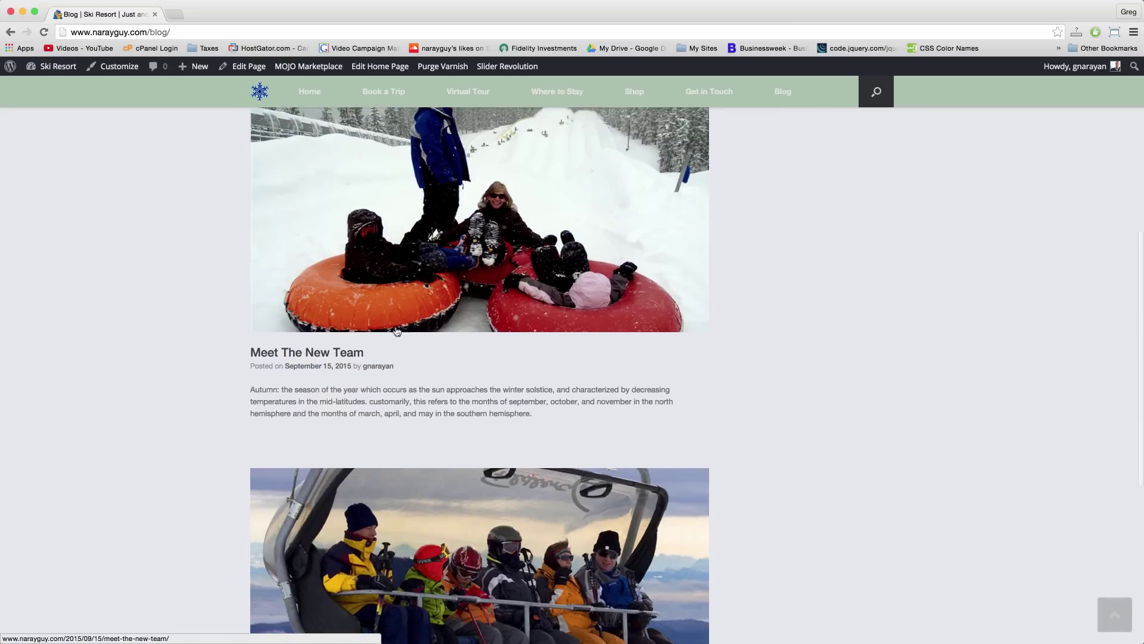
Step: Edit Meet The New Team, untick Uncategorized so only updates remains, and update the post
click(345, 352)
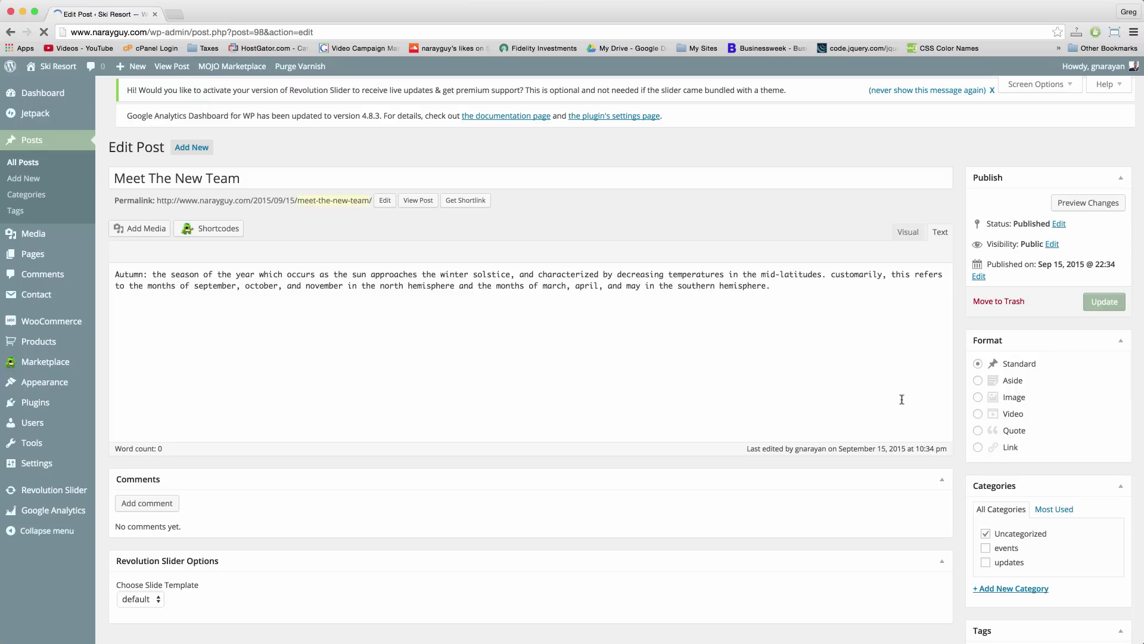
scroll(1013, 471, down, 3)
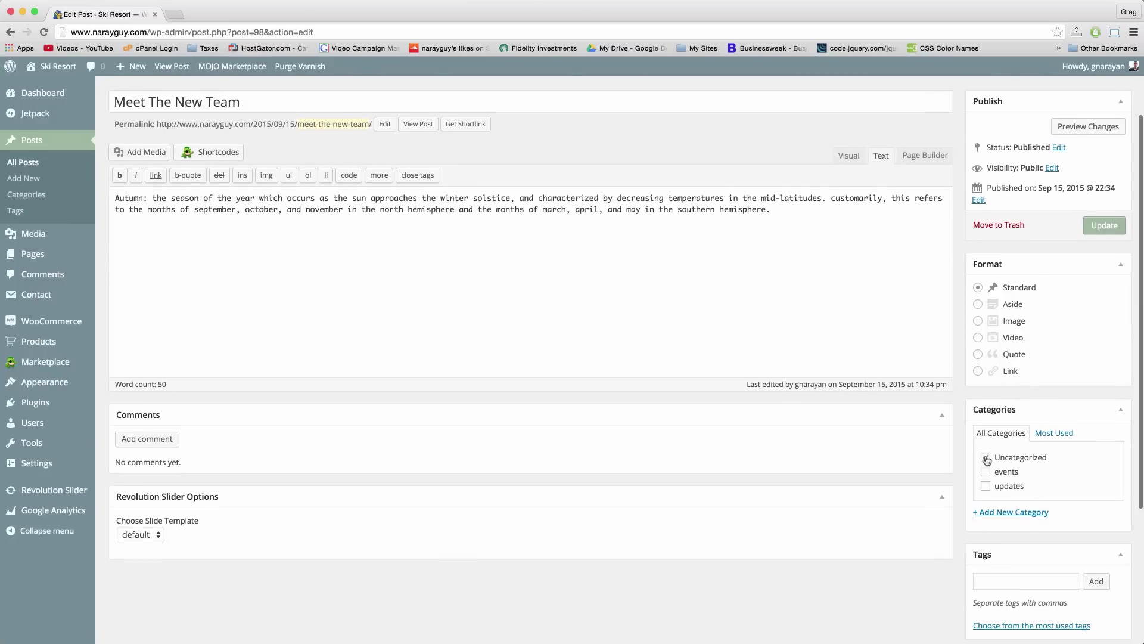
click(986, 458)
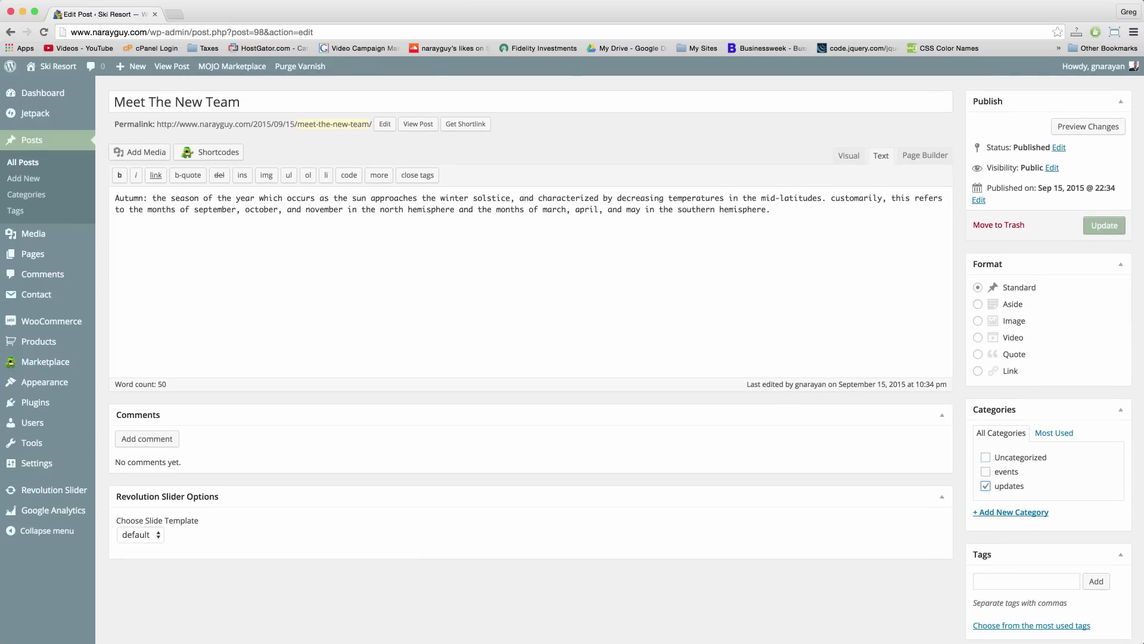
click(1090, 221)
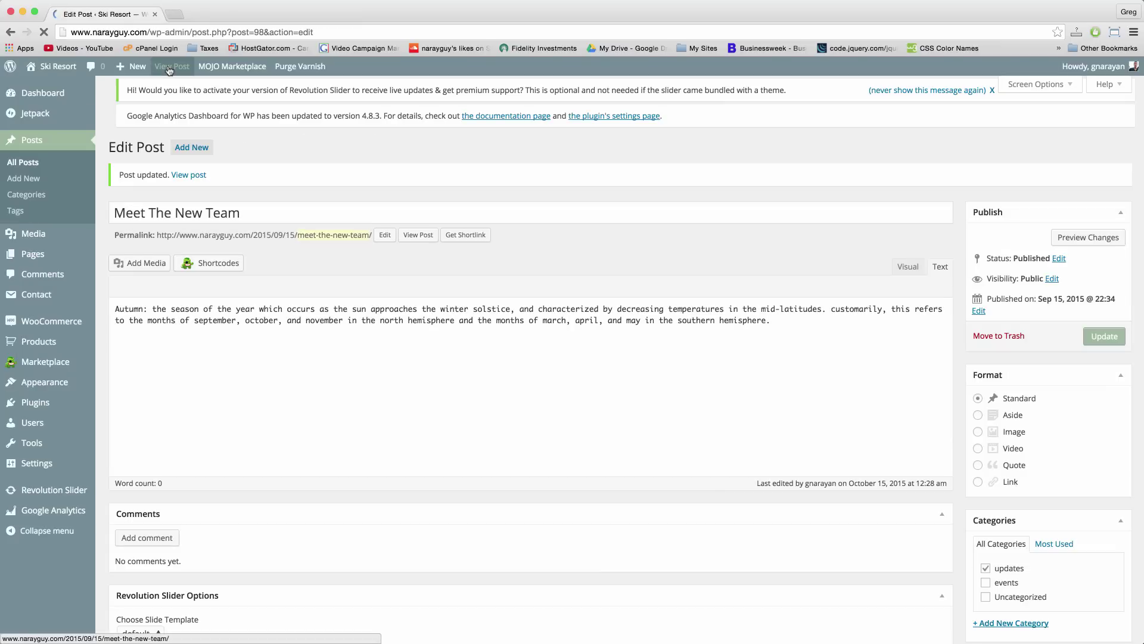
Step: View the published post and open its updates category archive page
click(169, 70)
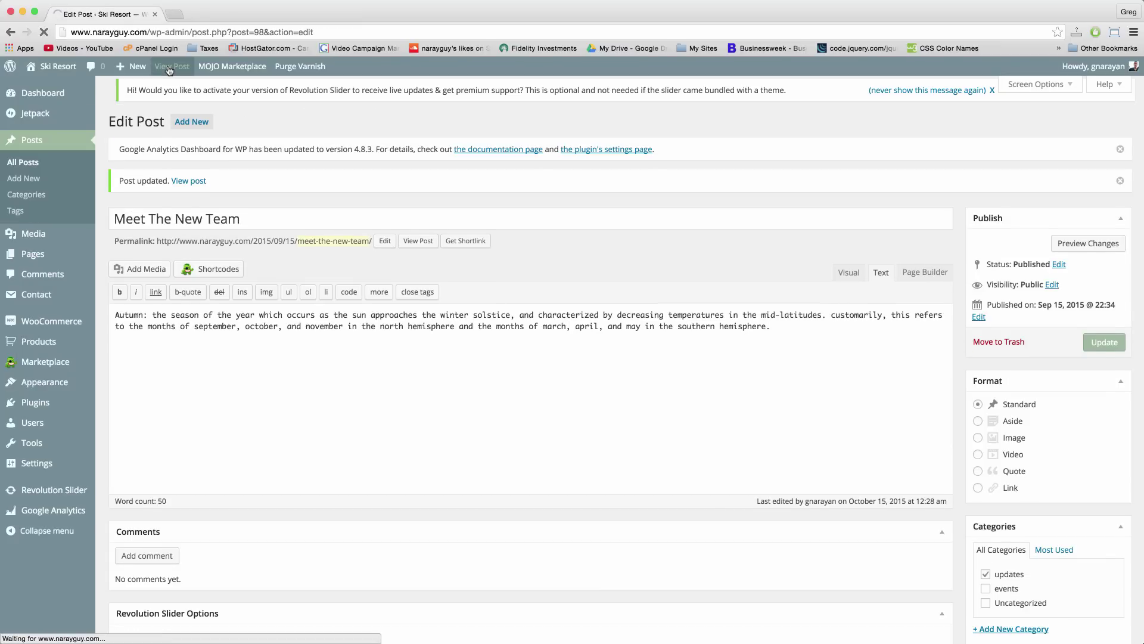
scroll(330, 250, down, 2)
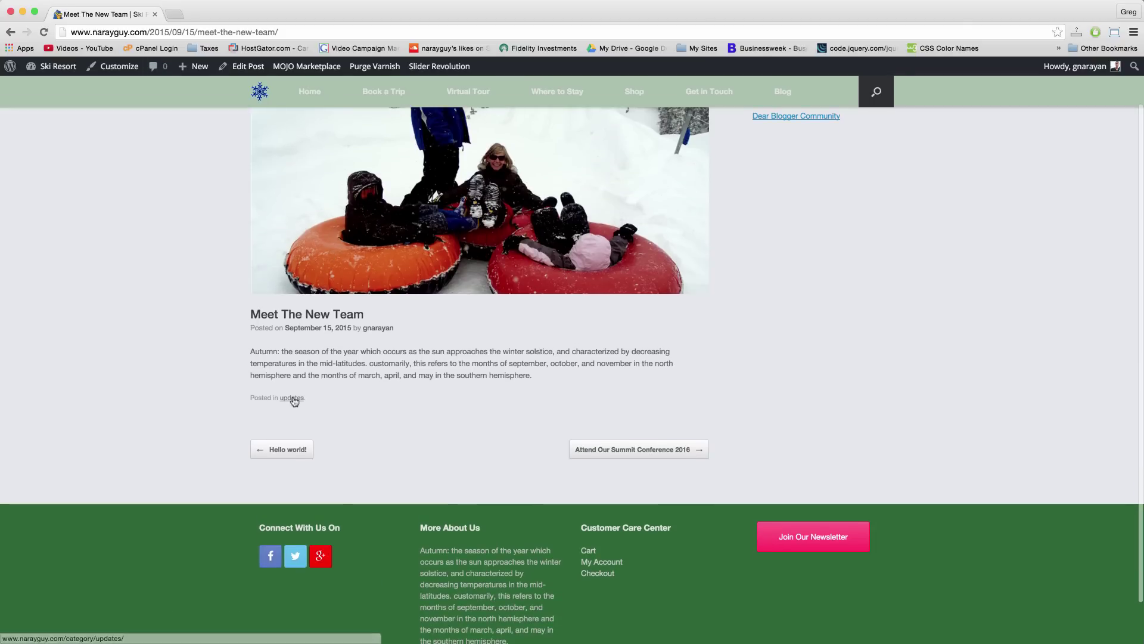
scroll(294, 394, up, 2)
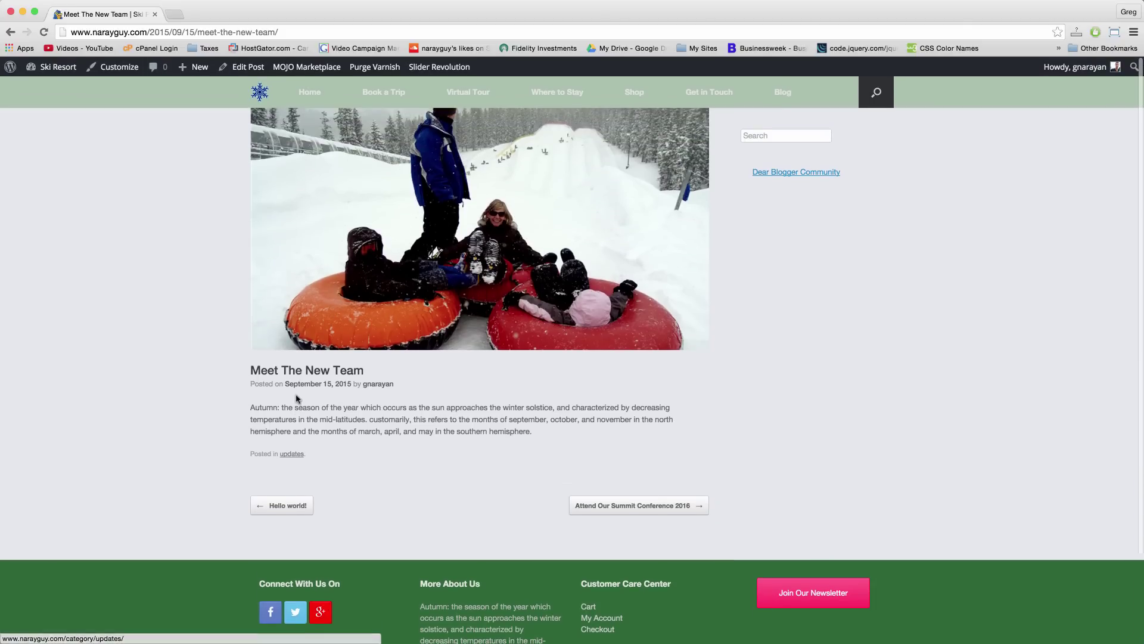
scroll(296, 394, down, 1)
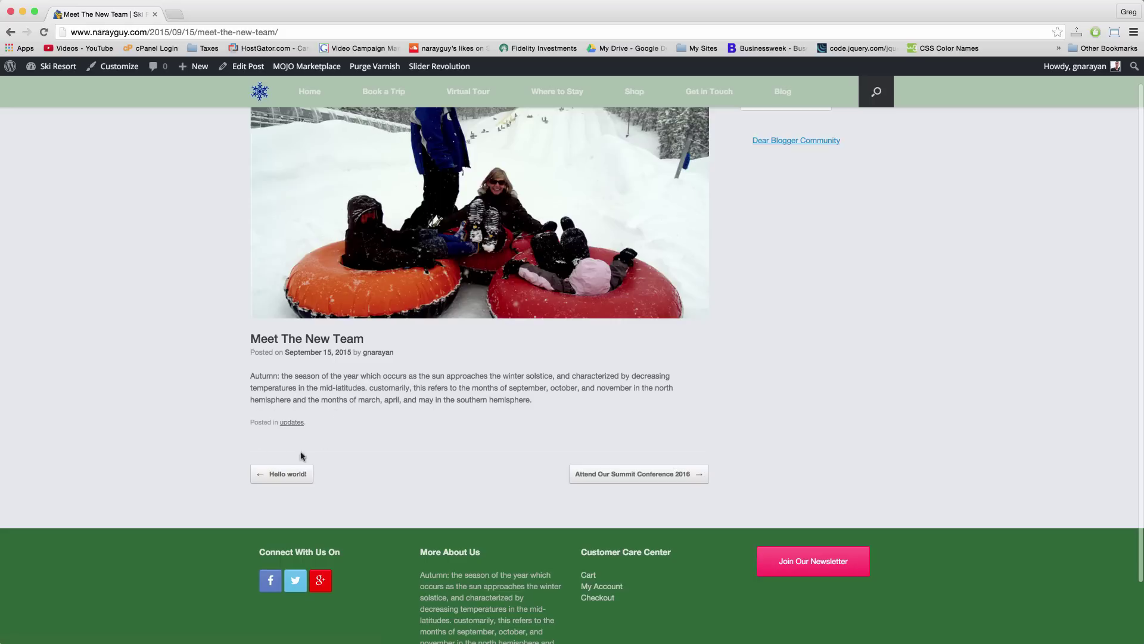
click(292, 424)
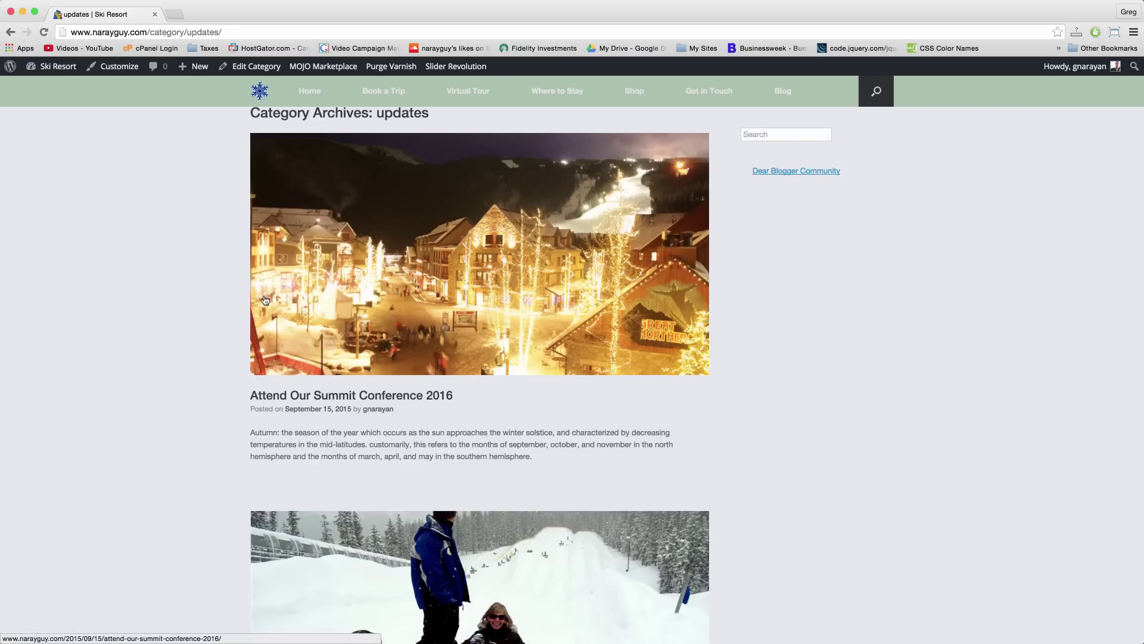
scroll(263, 301, down, 10)
scroll(265, 300, up, 2)
scroll(265, 300, up, 5)
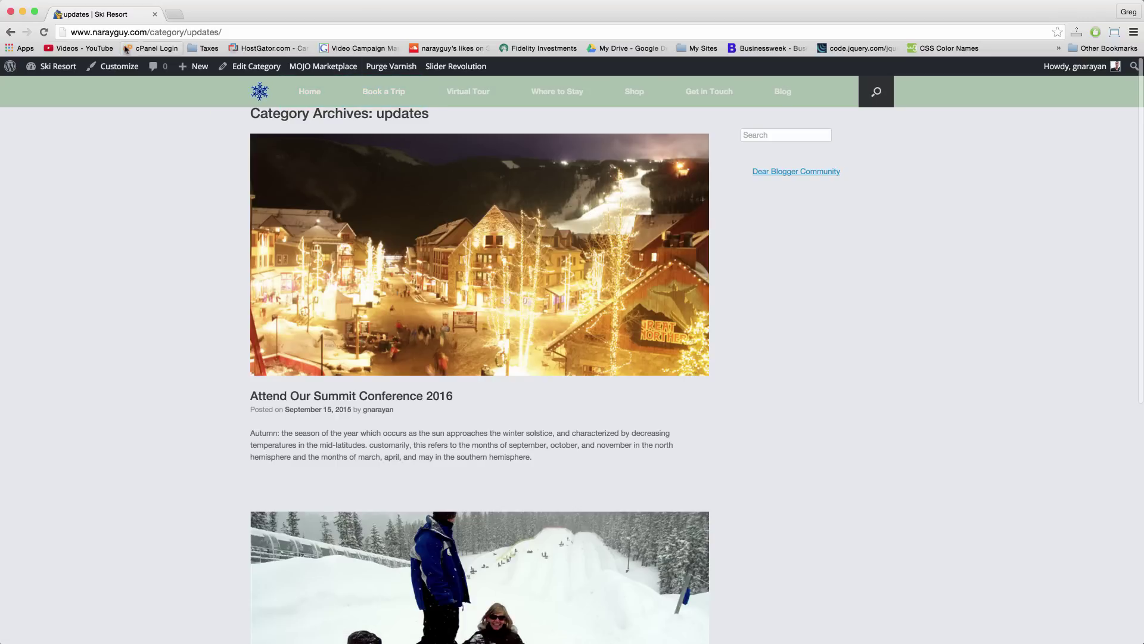
Step: Copy the updates category archive's web address and return to the admin Dashboard
click(152, 31)
right_click(152, 31)
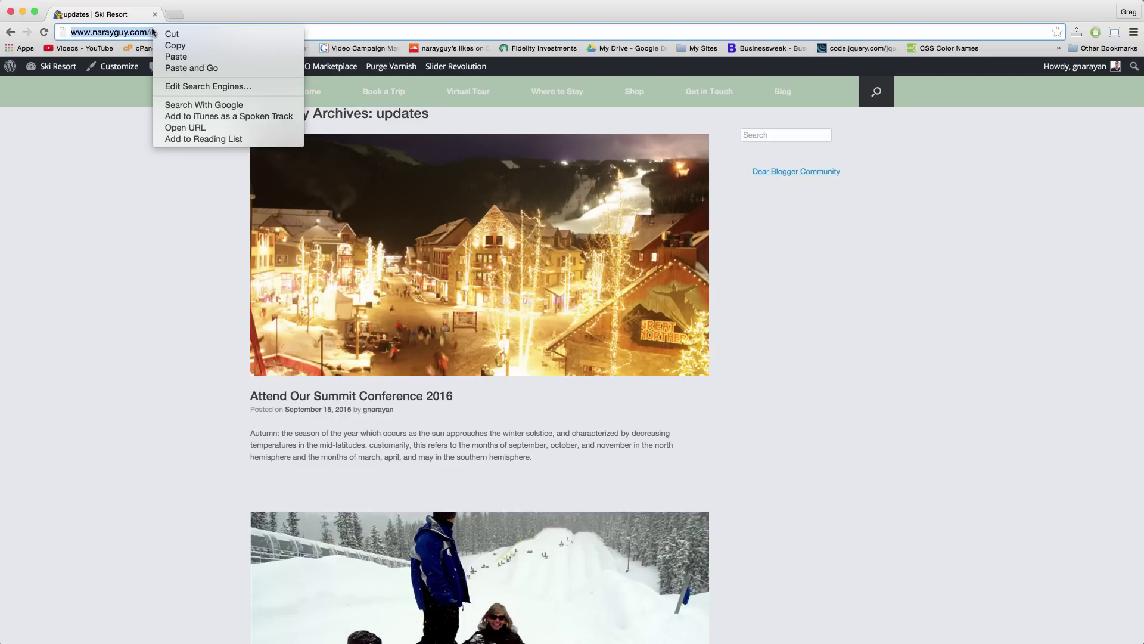
click(177, 45)
click(216, 202)
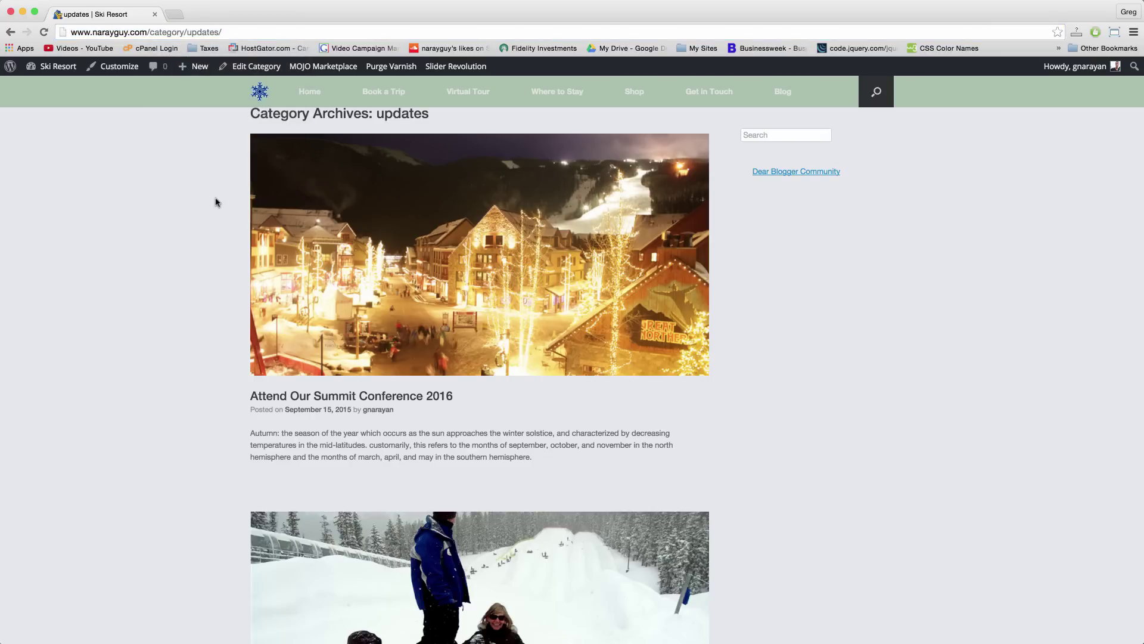
click(53, 68)
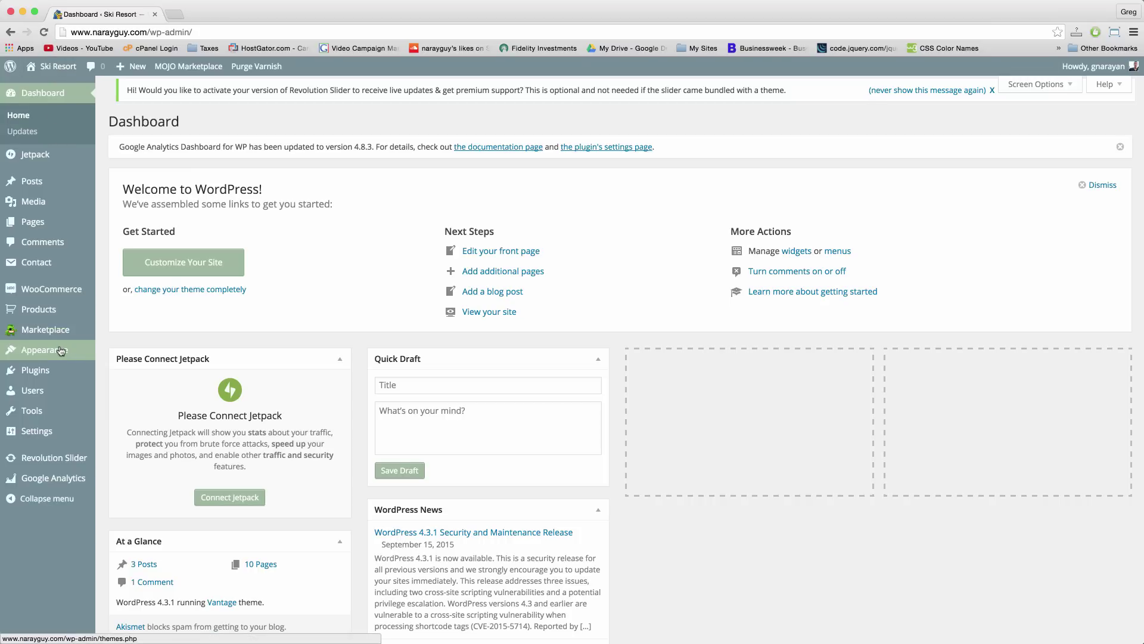
mouse_move(55, 354)
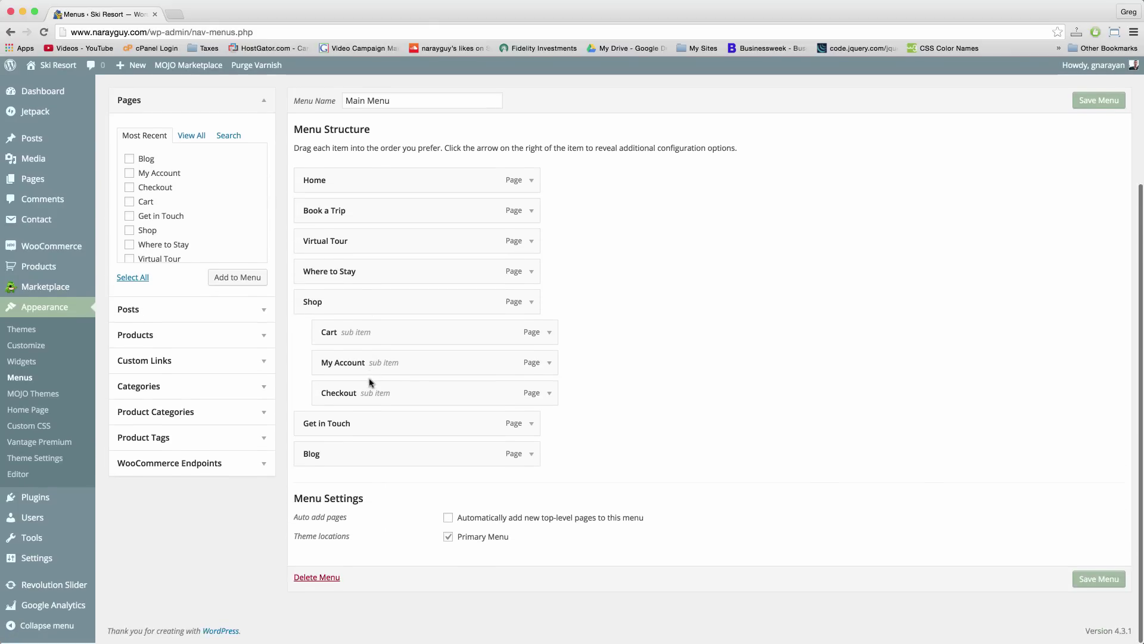
Step: Add the updates and events categories to Main Menu
click(261, 411)
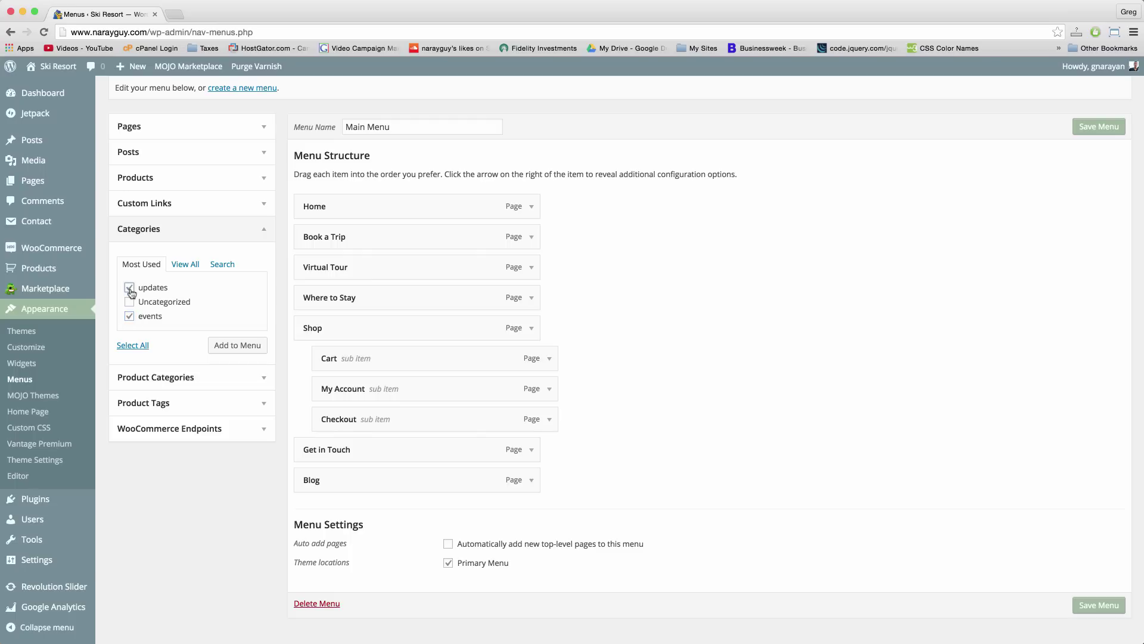
click(237, 346)
scroll(370, 358, down, 1)
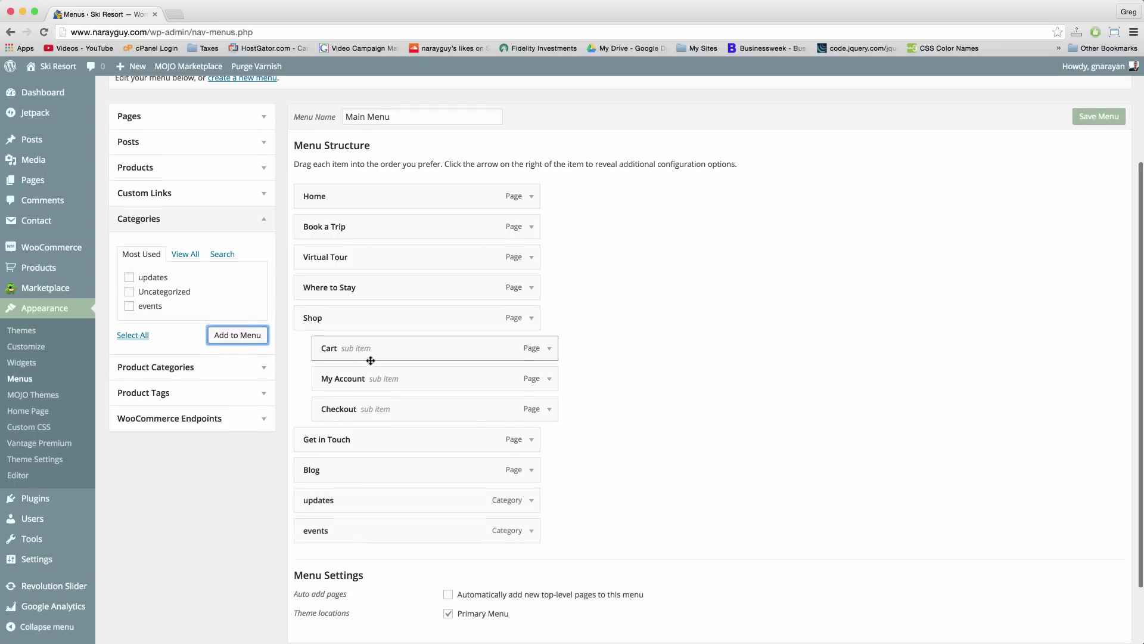
Step: Change the new menu items' navigation labels to 'Updates' and 'Events'
click(533, 476)
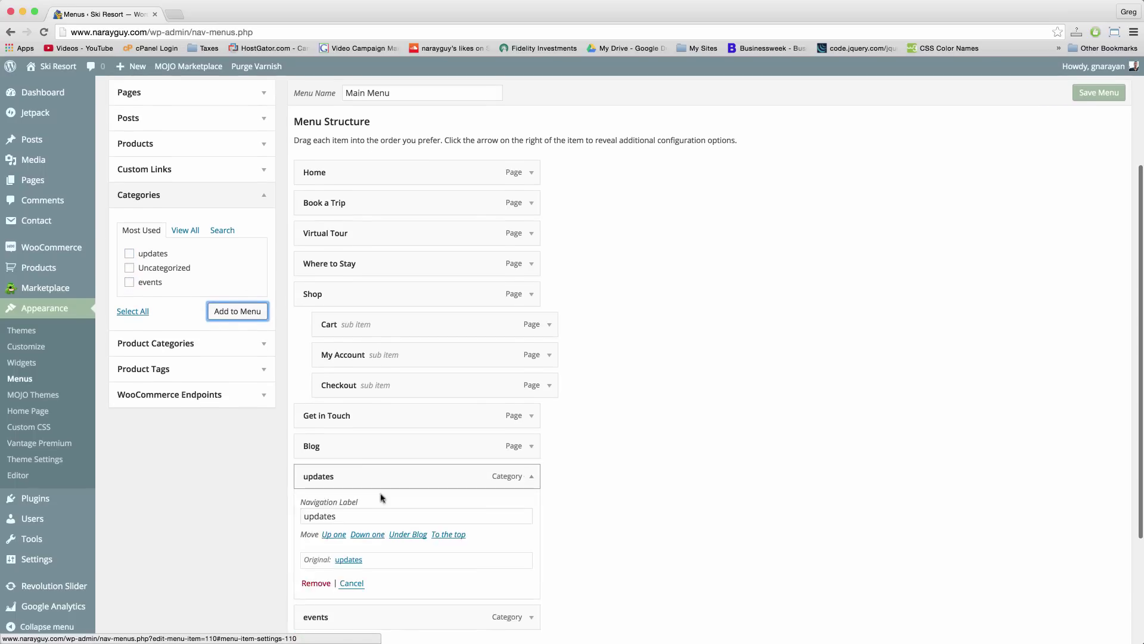
click(310, 516)
double_click(310, 516)
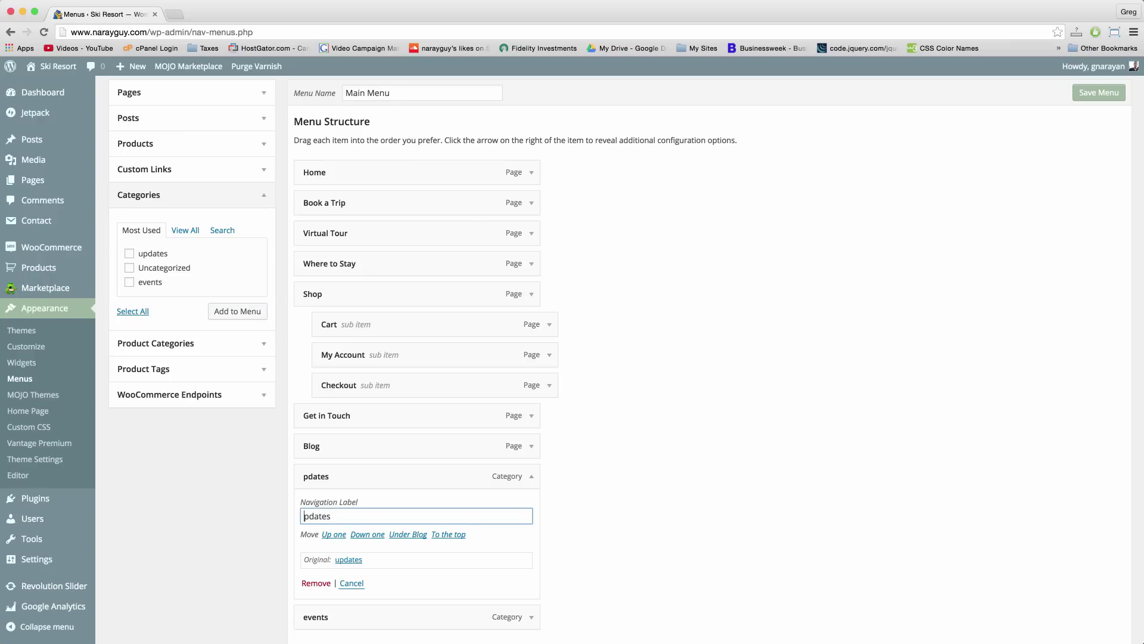
text(Updates)
click(533, 476)
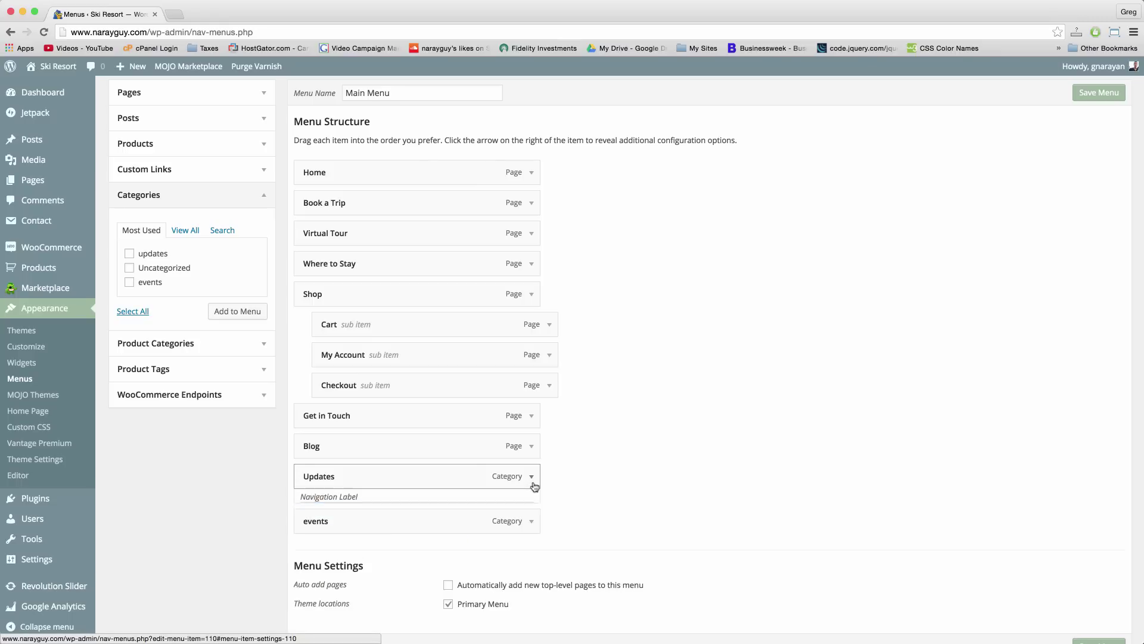
click(532, 507)
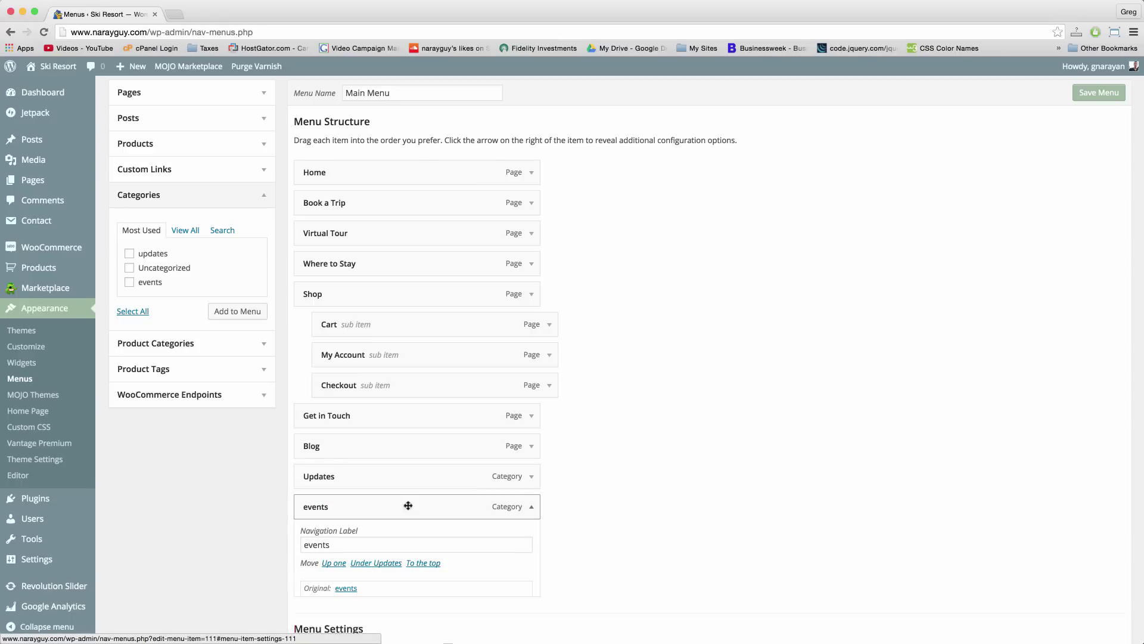
double_click(309, 547)
key(BackSpace)
text(Events)
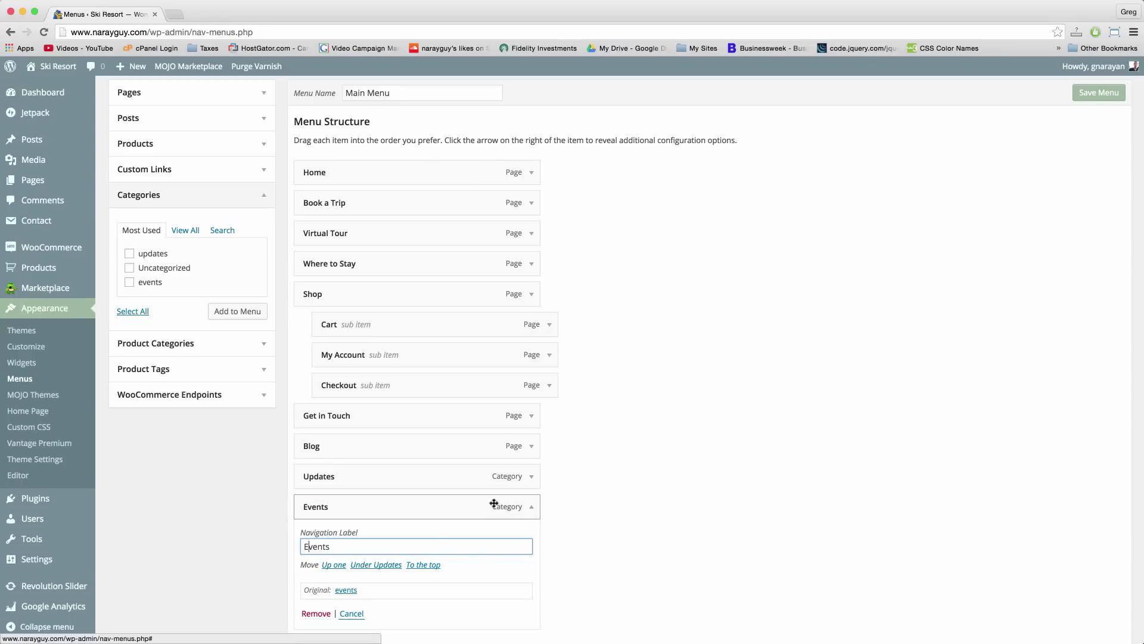
Step: Remove Virtual Tour and Book a Trip from Main Menu and save the menu
click(533, 509)
scroll(554, 506, up, 1)
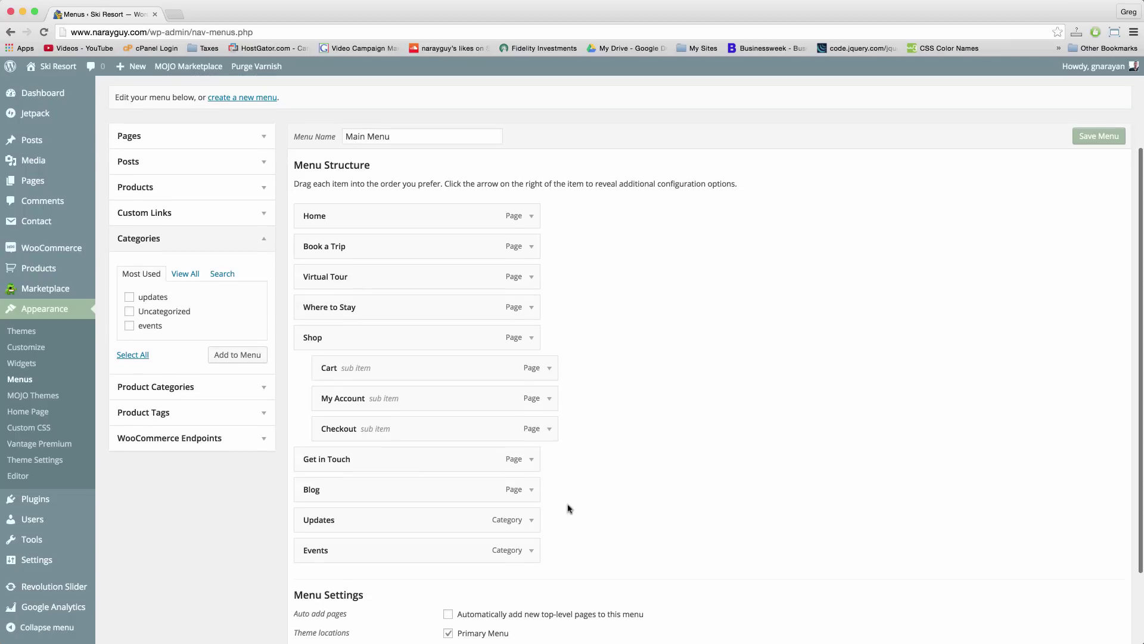
click(535, 276)
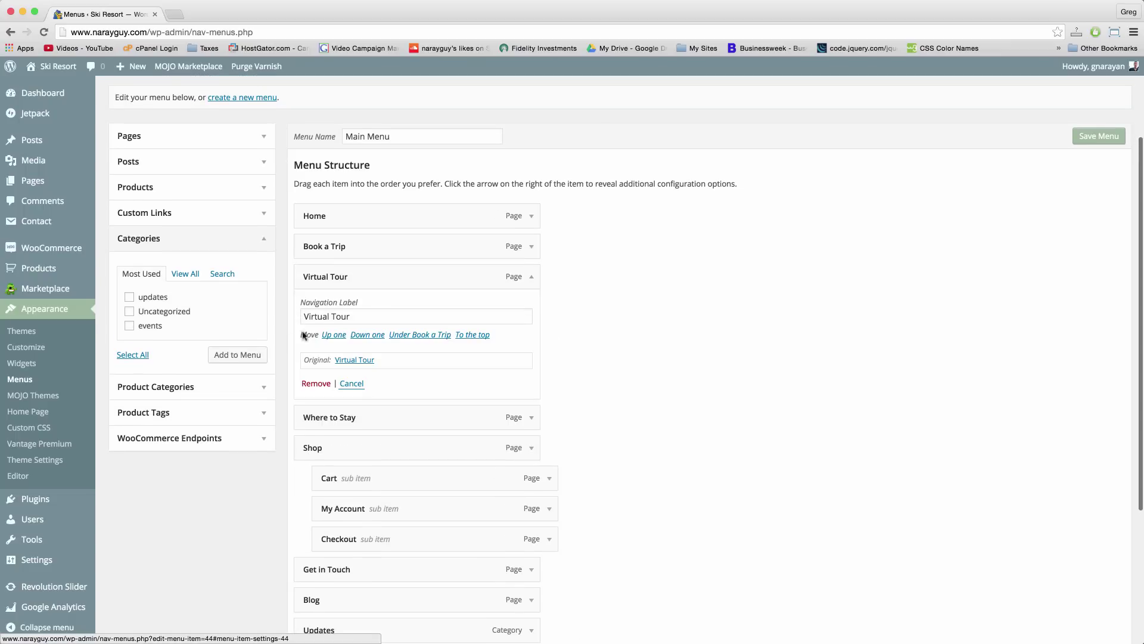
click(314, 382)
click(531, 246)
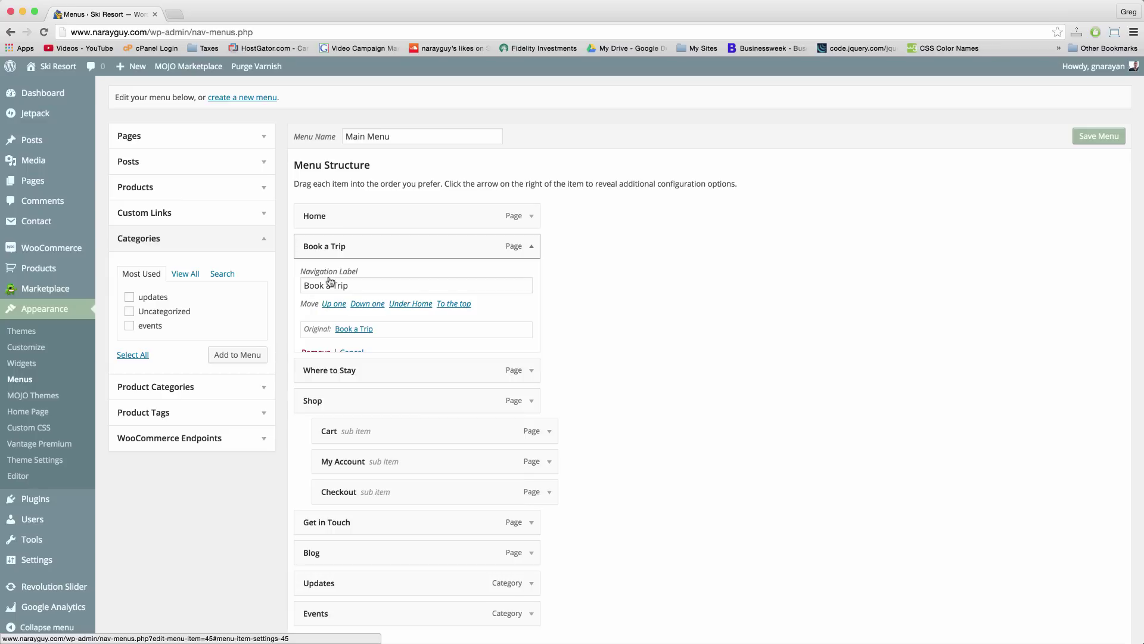
click(314, 354)
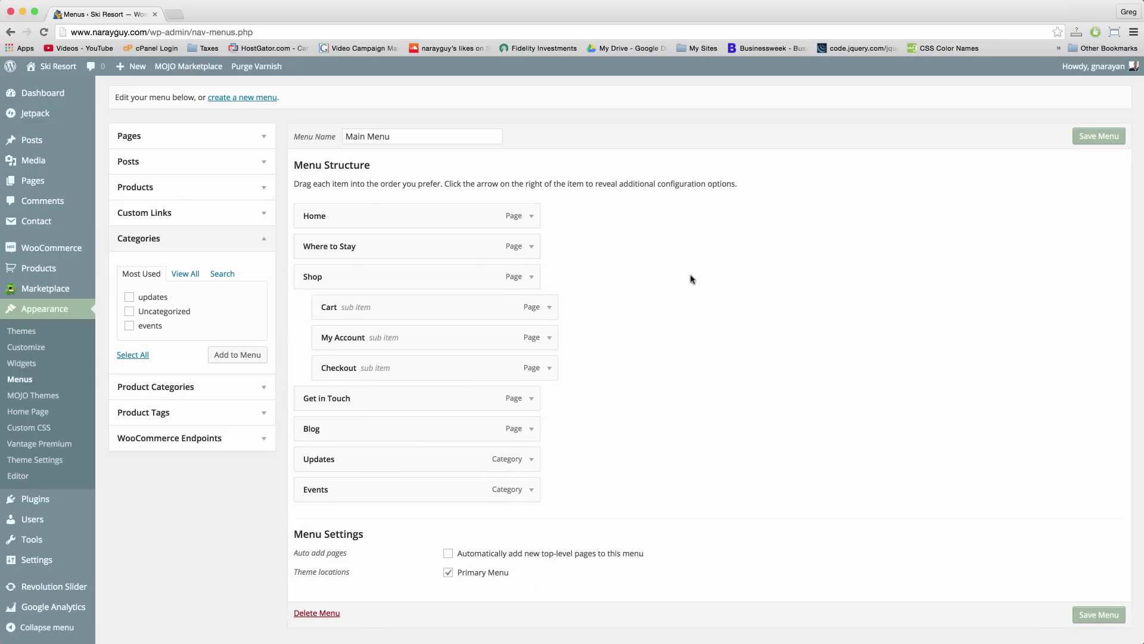
click(1090, 141)
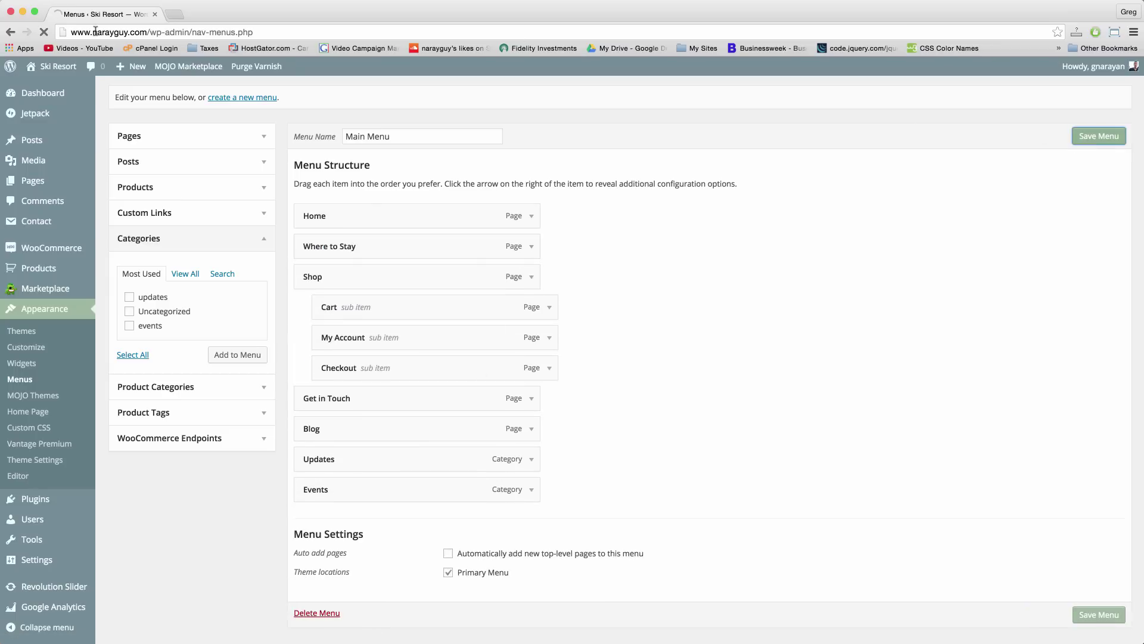
Step: Open the live Ski Resort site in a new tab
right_click(60, 70)
click(84, 76)
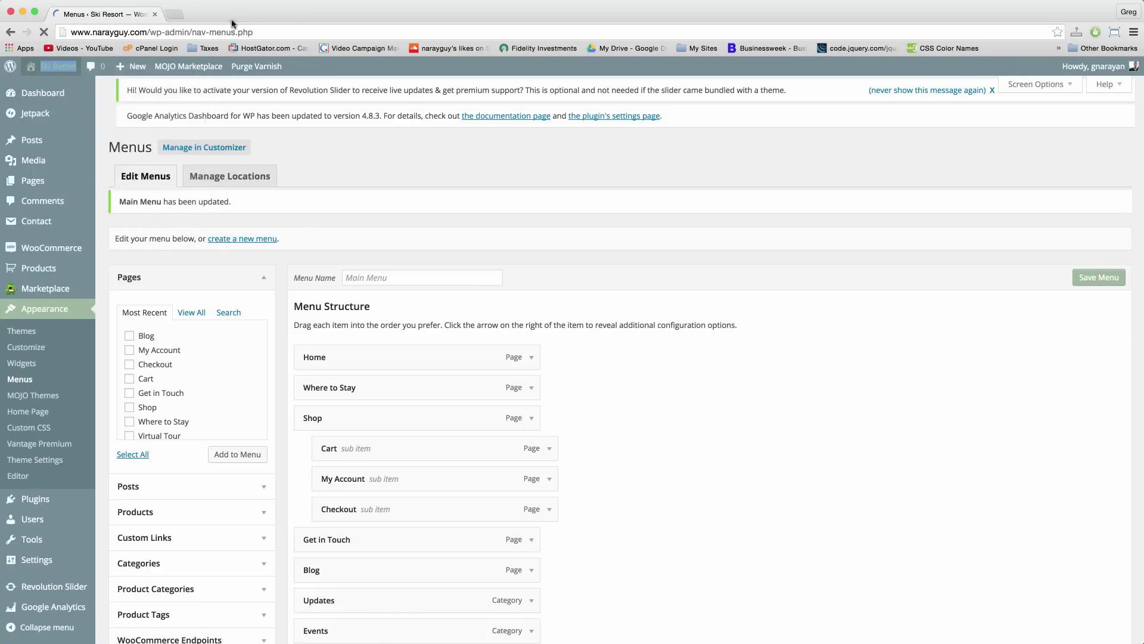
click(215, 17)
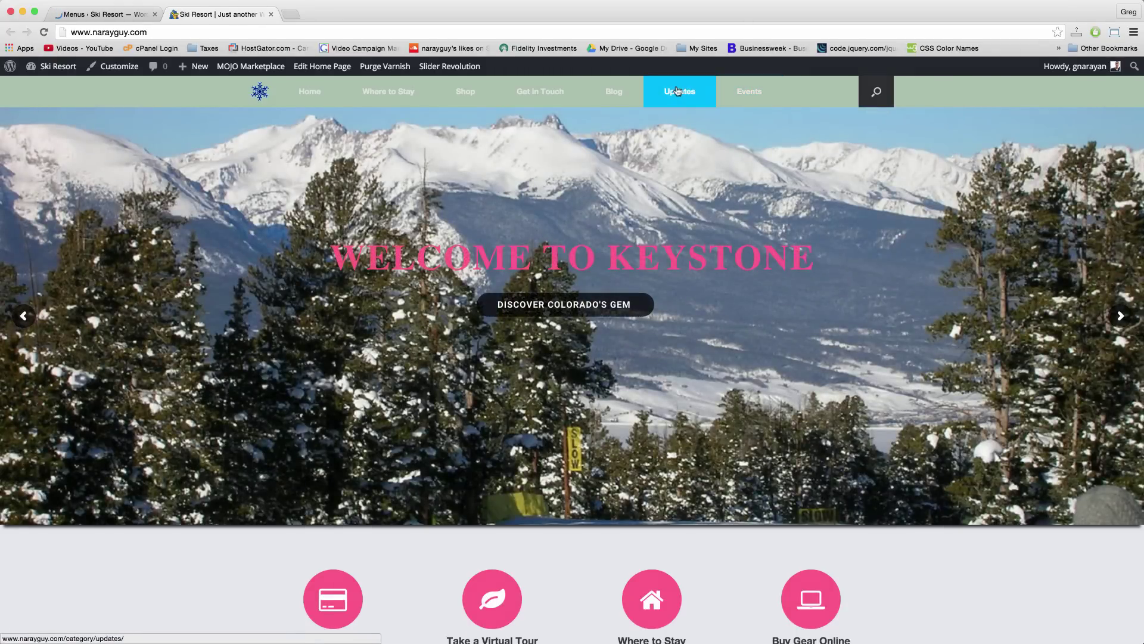
Step: Follow the Updates and then Events links in the live site's navigation bar
click(678, 91)
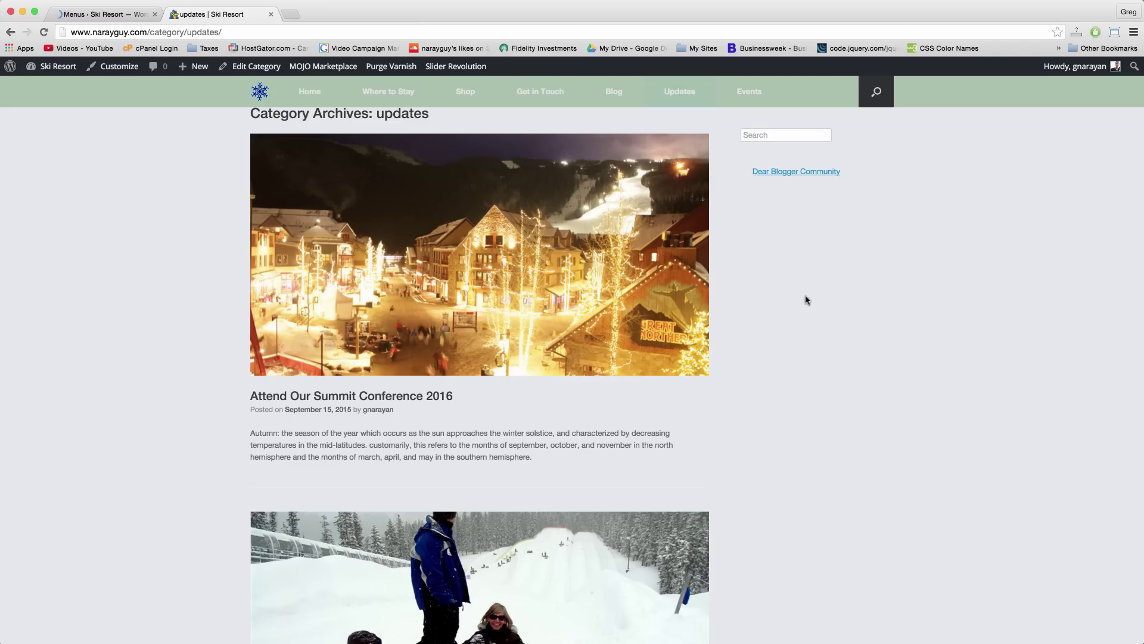
scroll(808, 300, down, 10)
scroll(806, 300, up, 10)
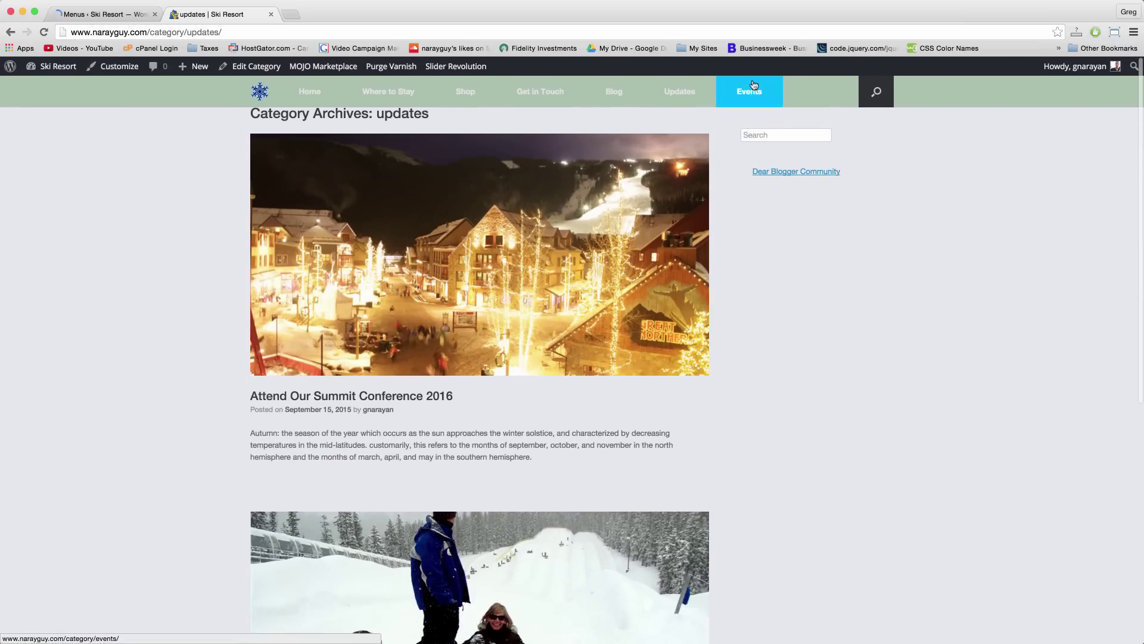
click(749, 91)
Step: Back in the menu editor, browse the Categories and Product Categories panels, then expand Custom Links
click(95, 17)
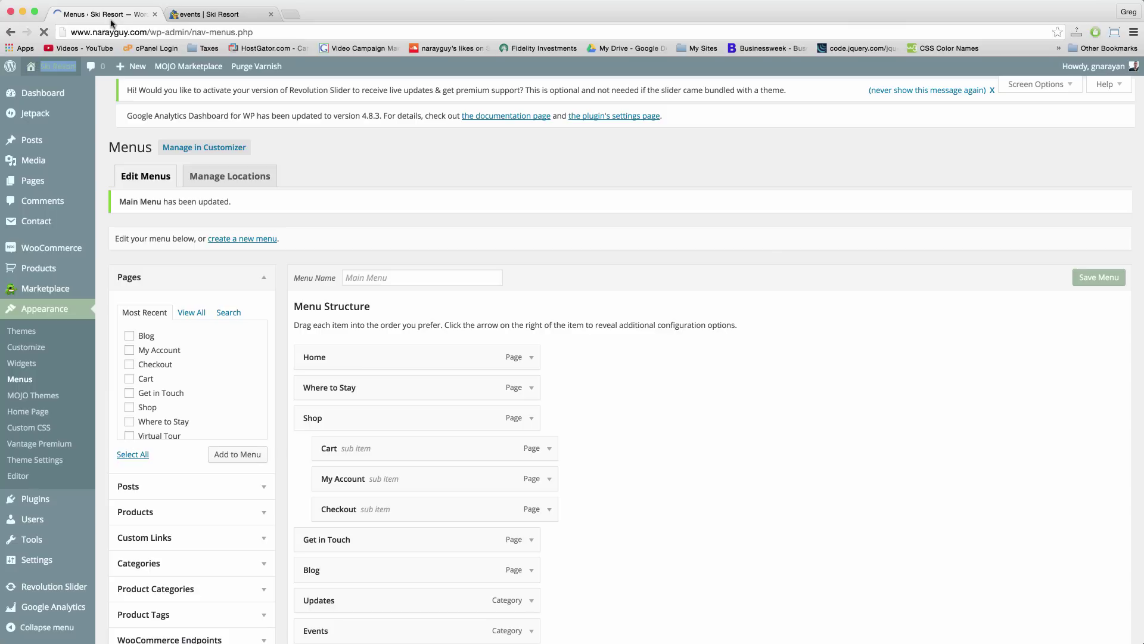
scroll(240, 392, down, 5)
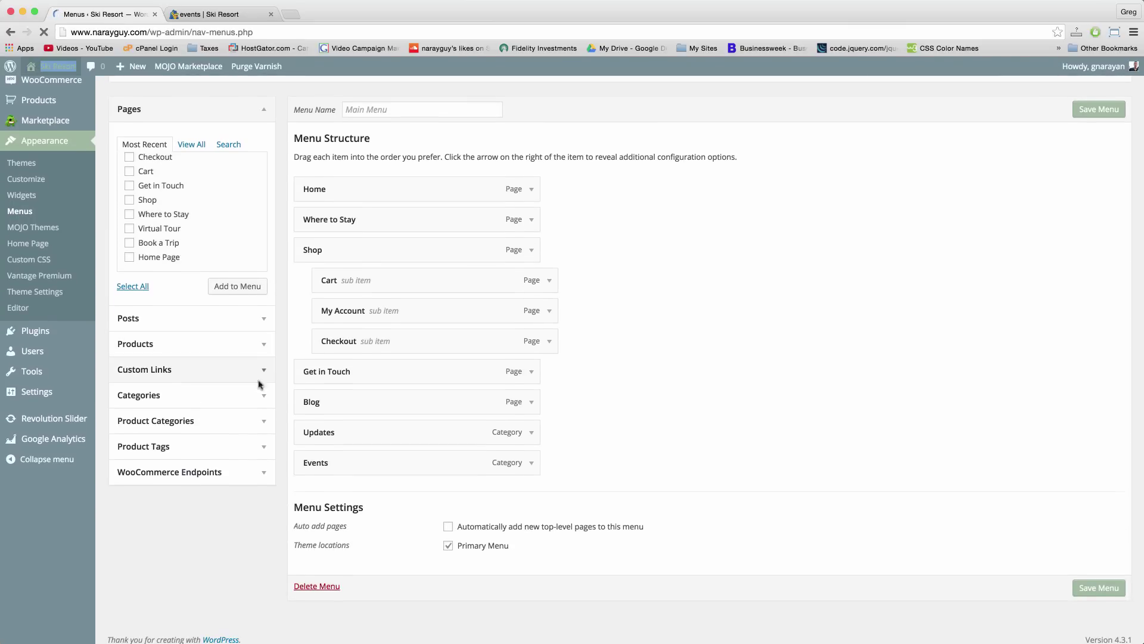
click(263, 412)
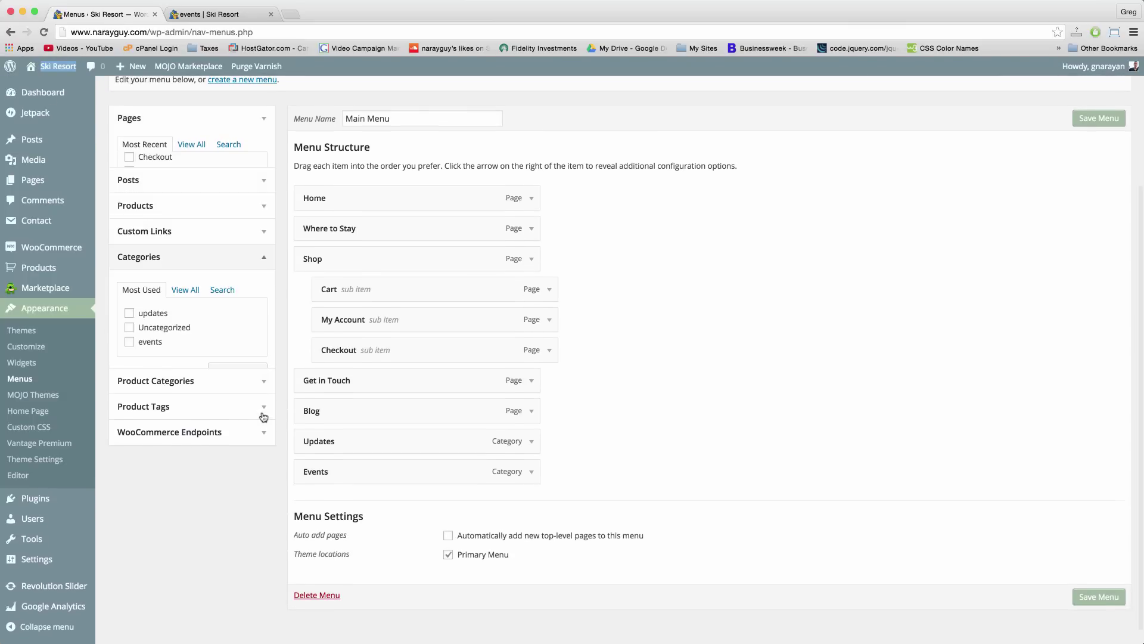
click(261, 372)
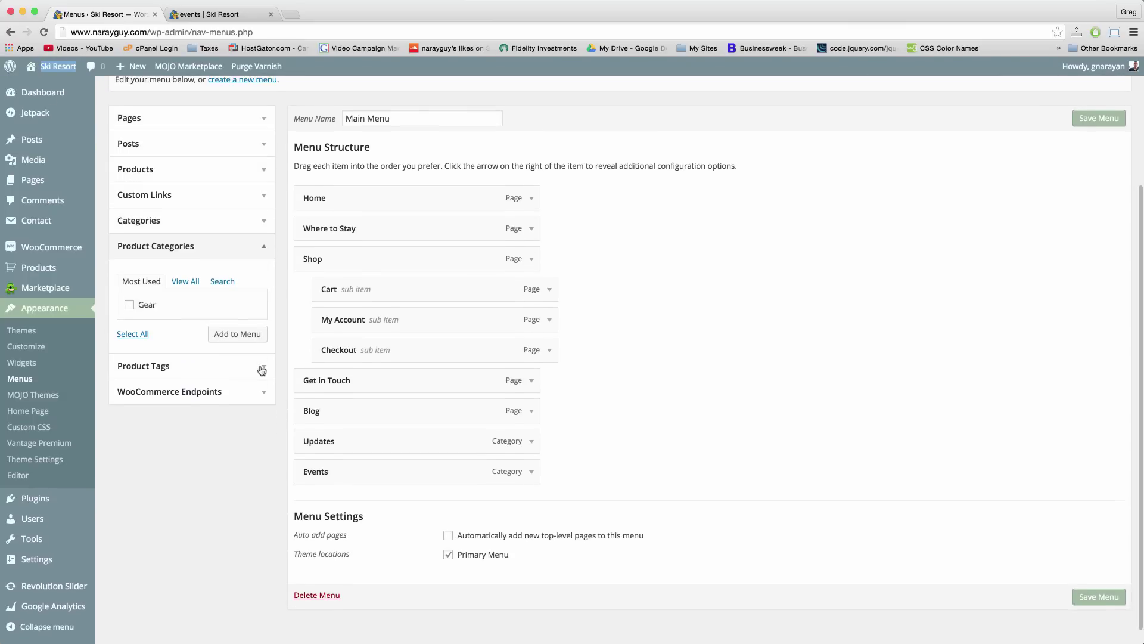
click(261, 248)
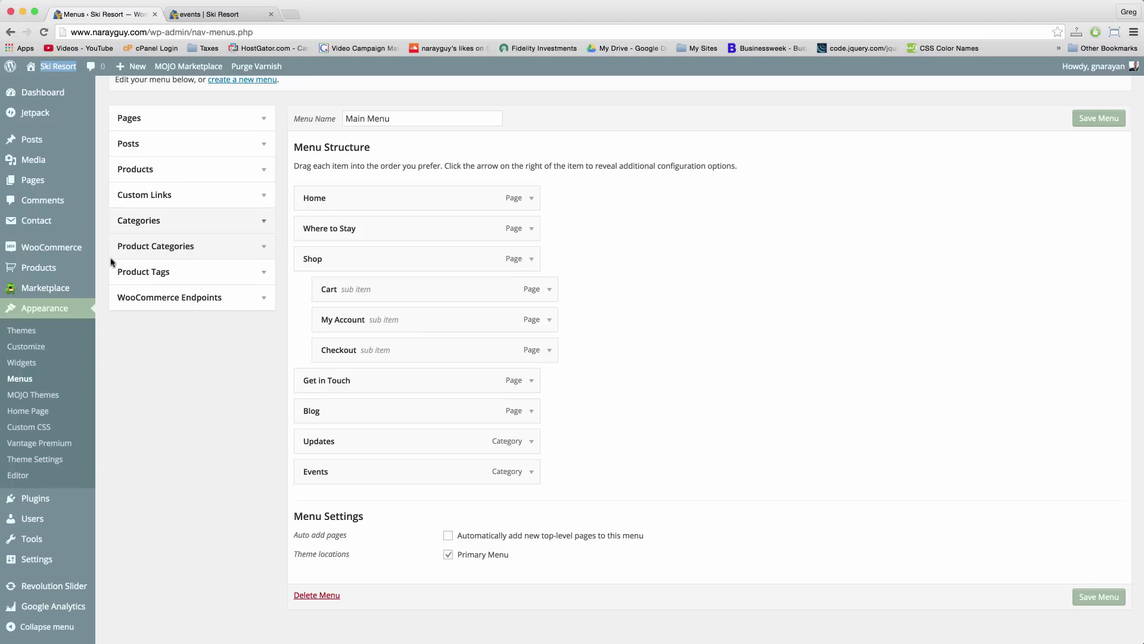
scroll(151, 280, up, 3)
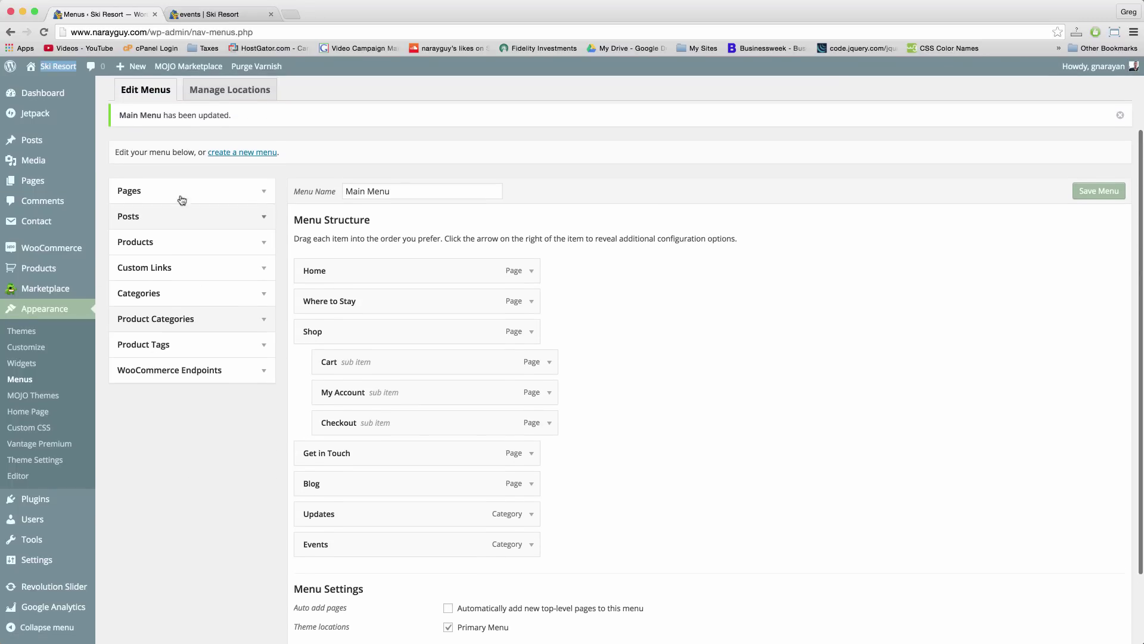
click(254, 293)
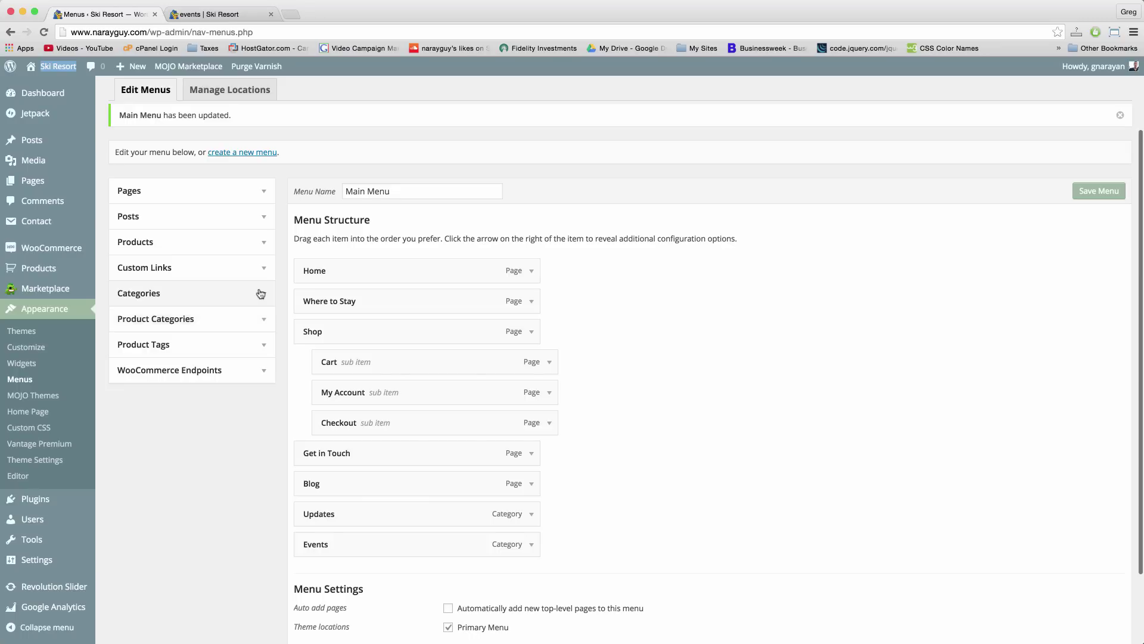
click(256, 294)
click(267, 321)
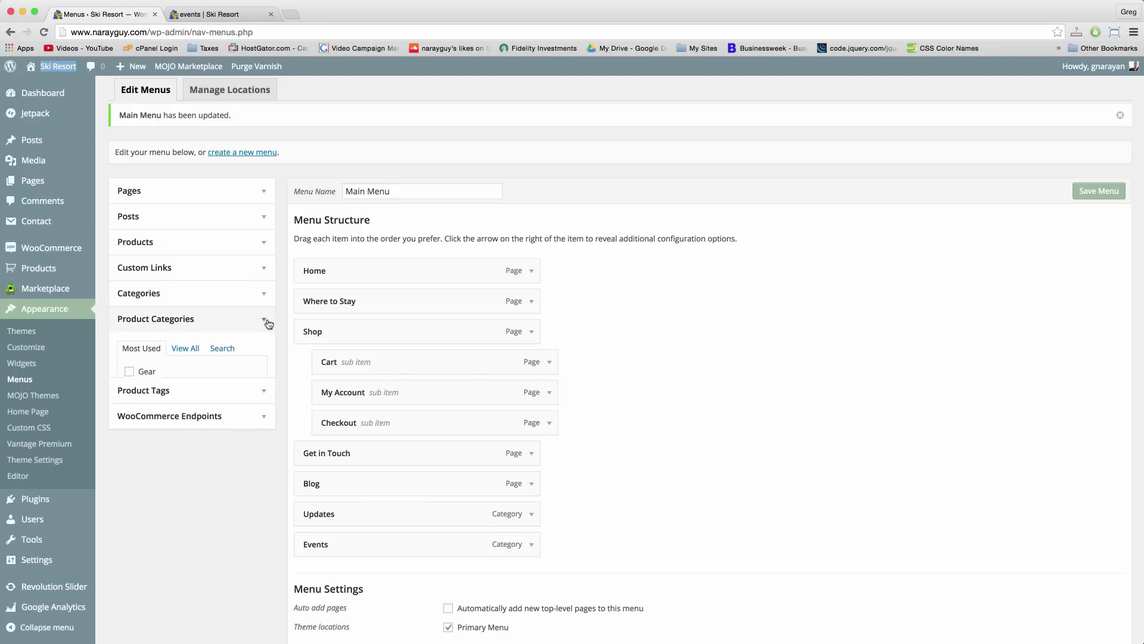
click(265, 320)
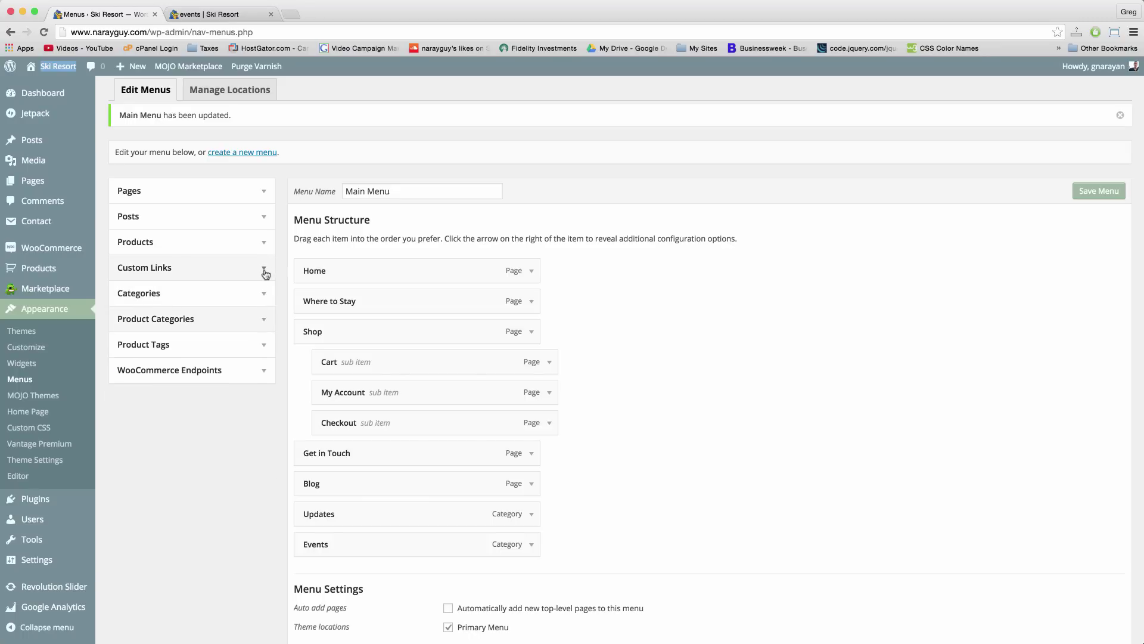
click(265, 269)
click(189, 307)
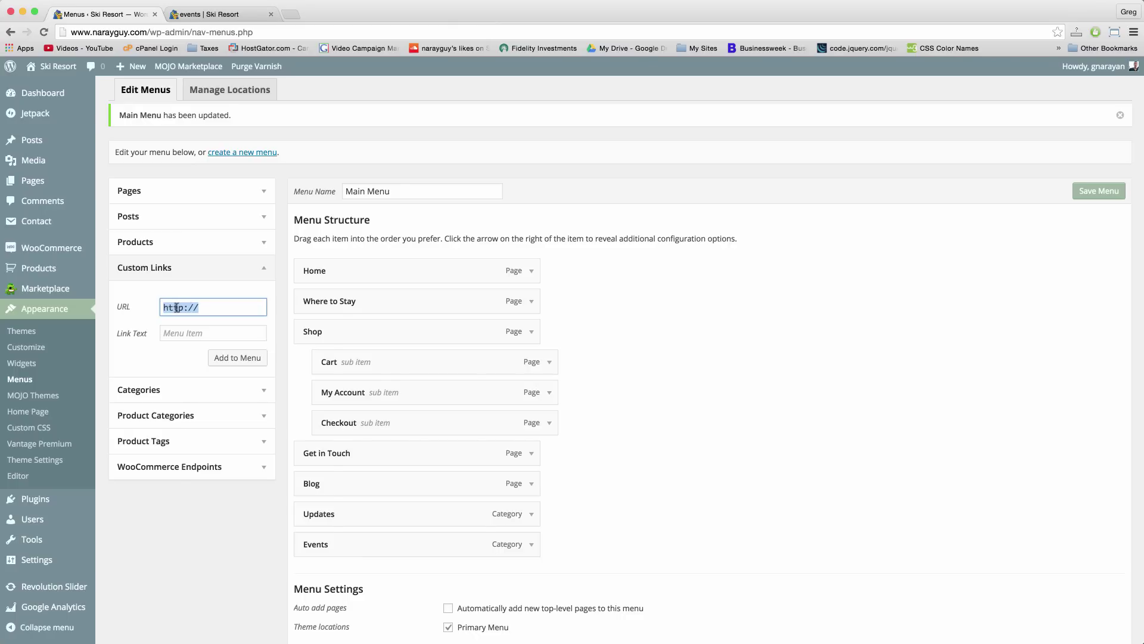
right_click(177, 308)
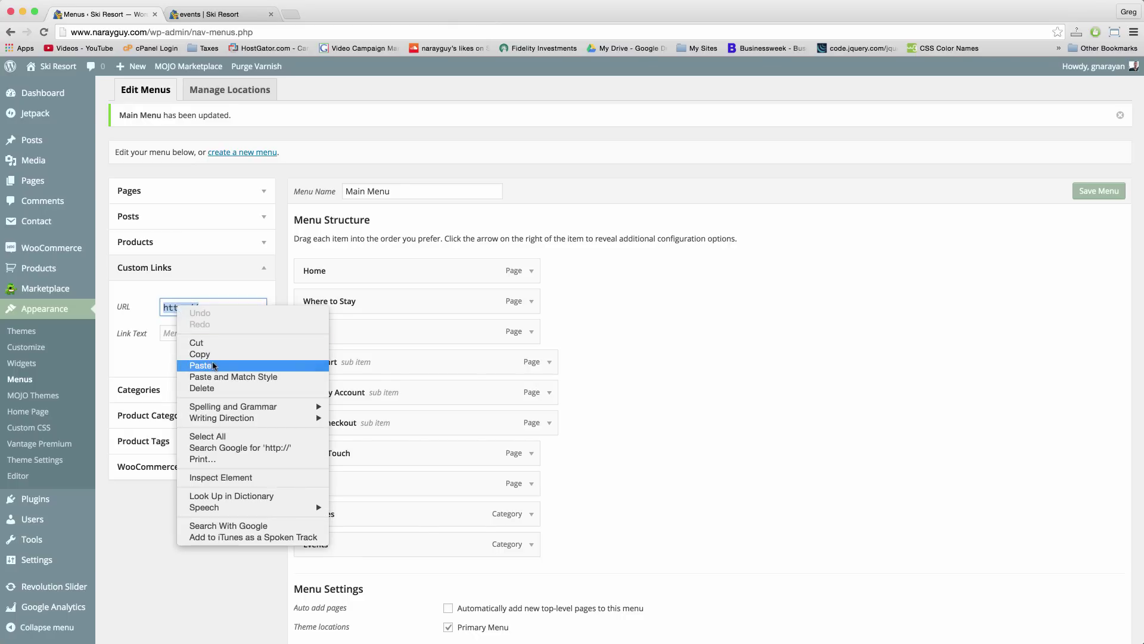
click(213, 367)
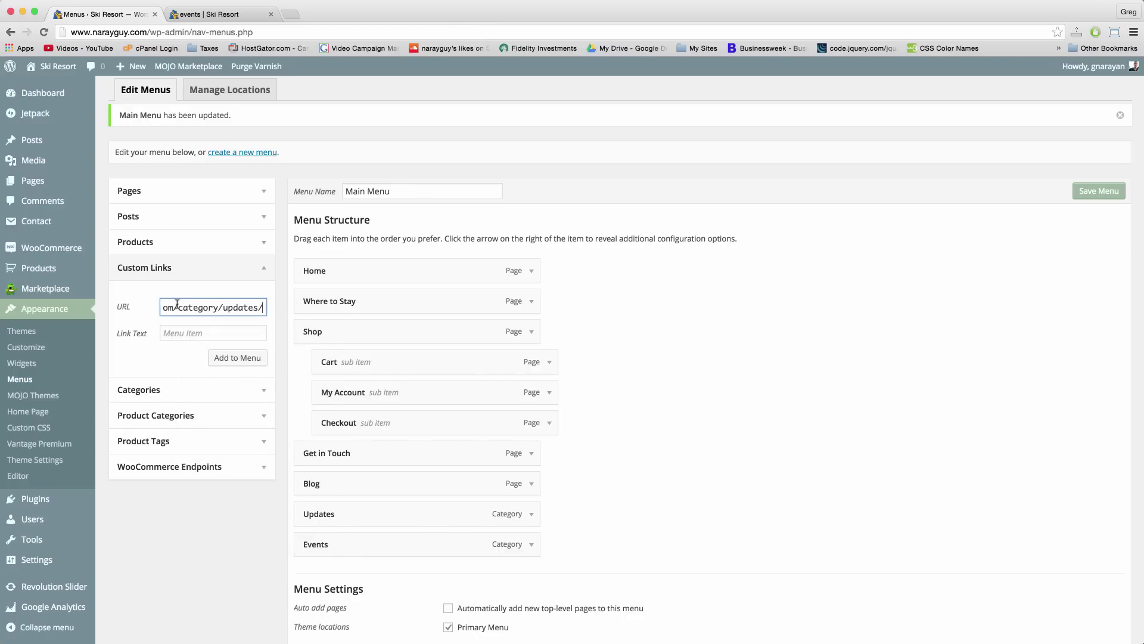
triple_click(202, 306)
click(220, 307)
drag(241, 307, 113, 307)
click(193, 336)
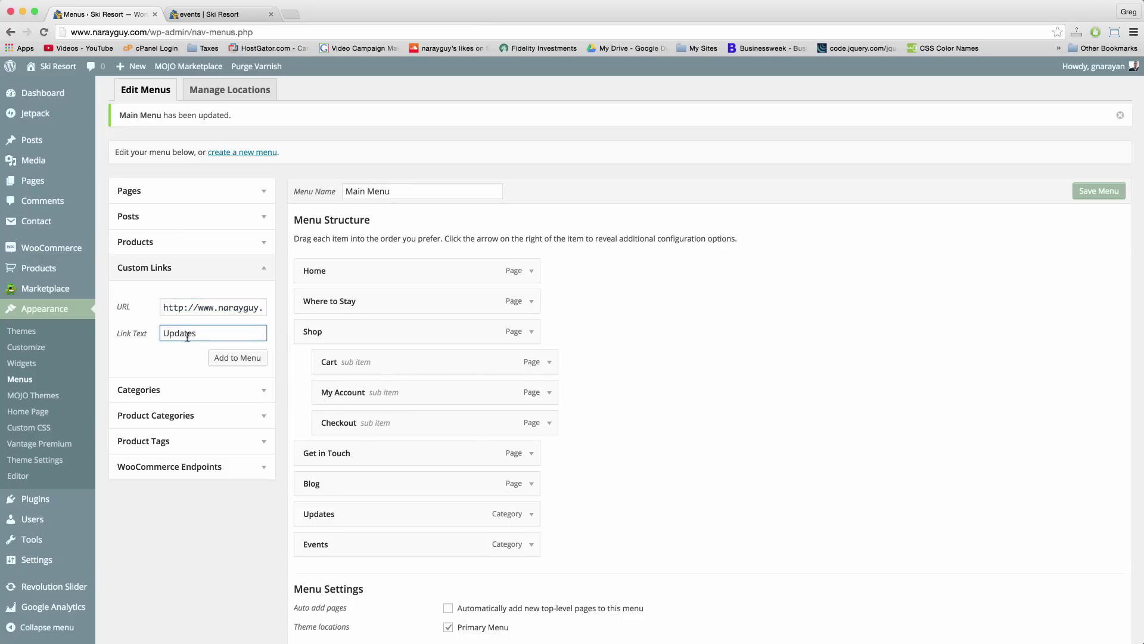
click(231, 365)
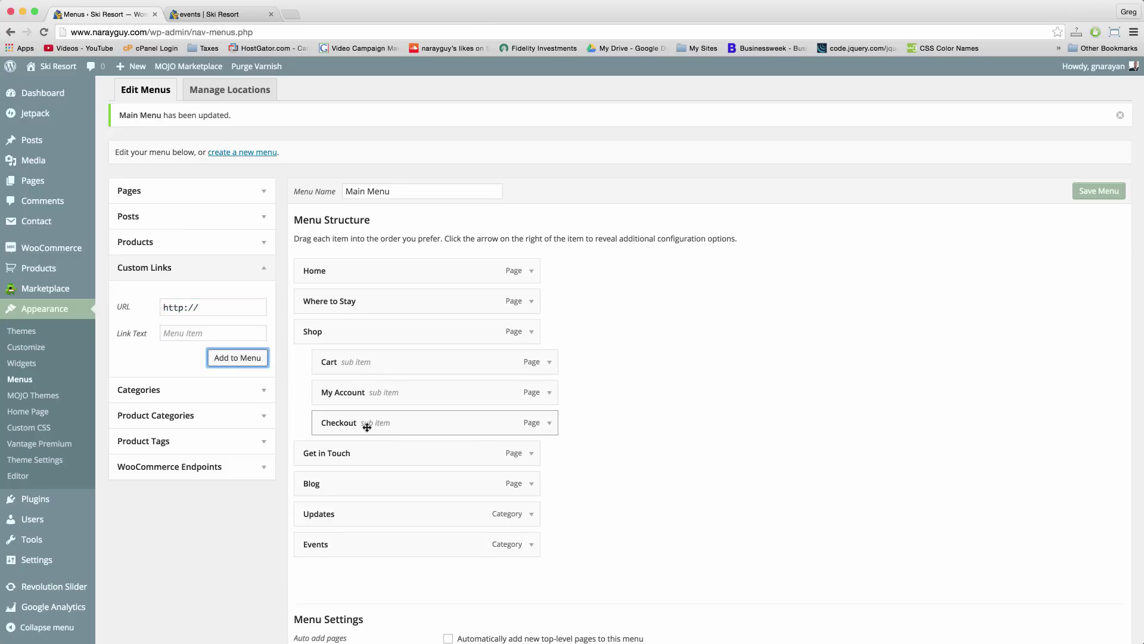
click(534, 575)
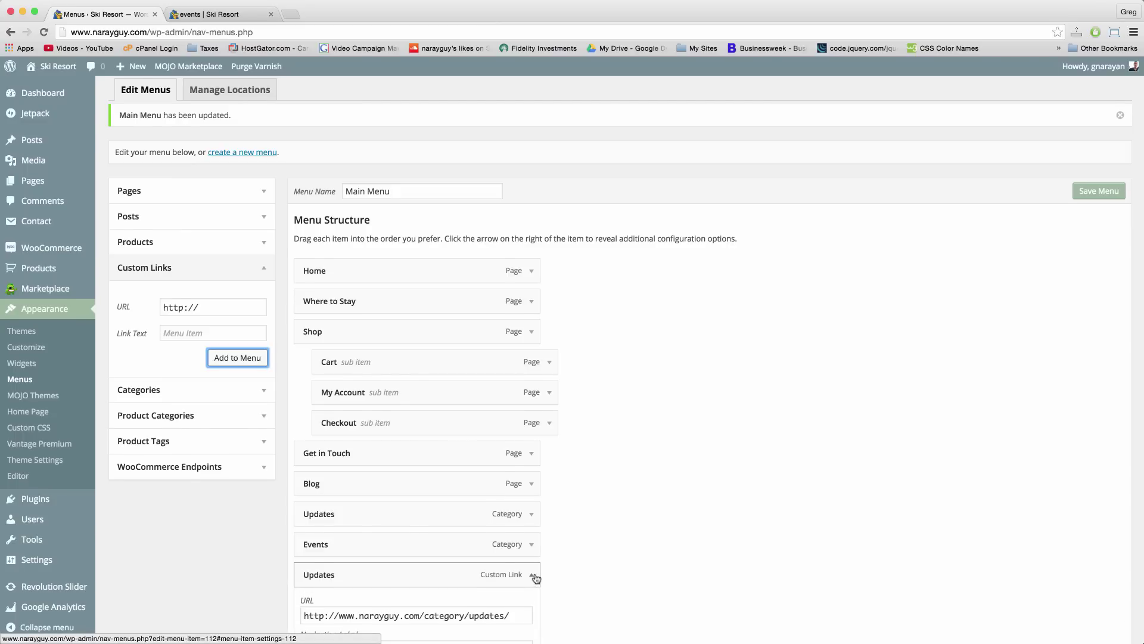